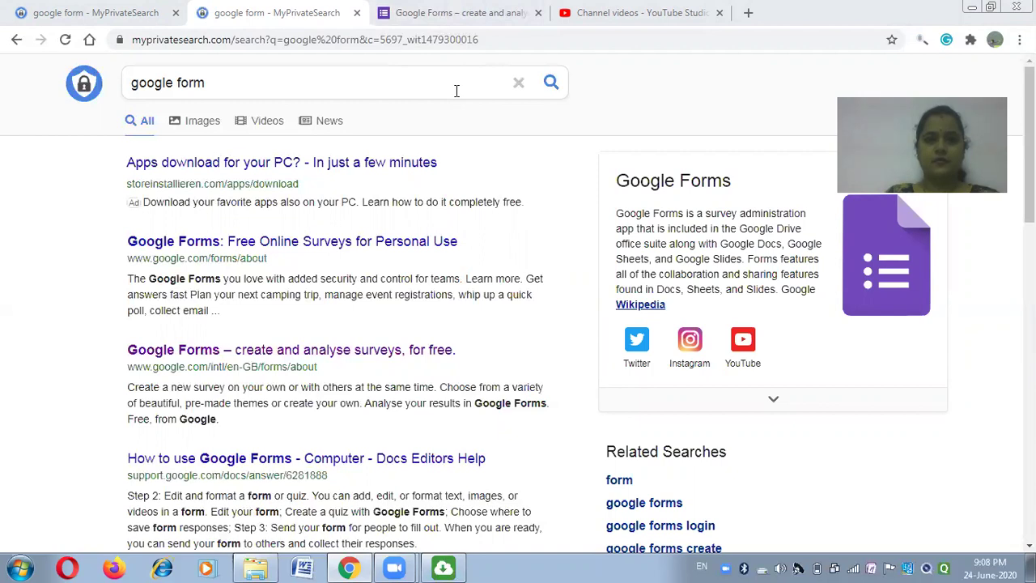
Go from the Google Forms information tab to the Google Forms home page.
{"action": "left_click", "coordinate": [453, 13]}
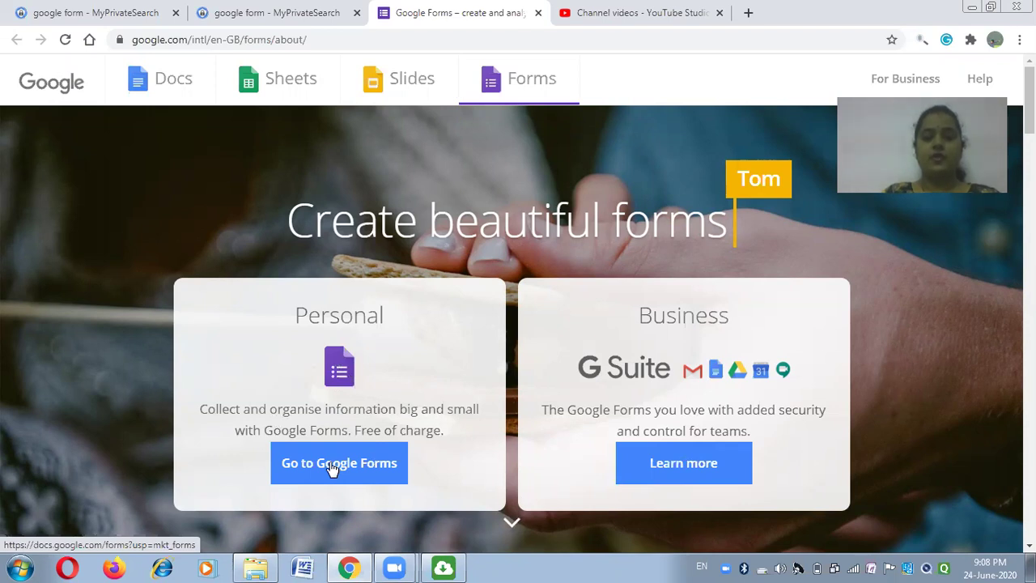
{"action": "left_click", "coordinate": [332, 468]}
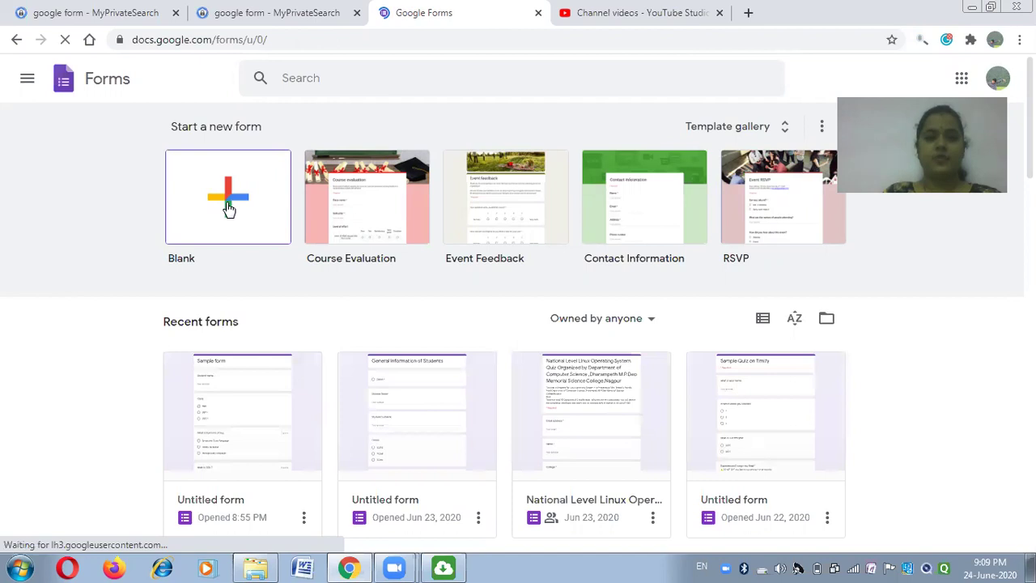
Create a blank form titled 'Sample form'.
{"action": "left_click", "coordinate": [226, 203]}
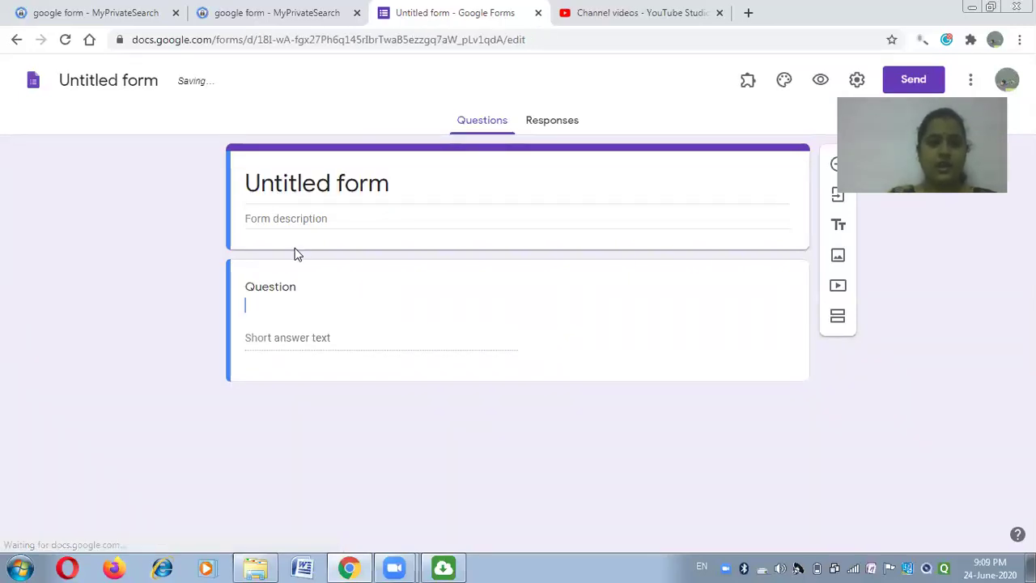
{"action": "left_click", "coordinate": [408, 191]}
{"action": "type", "text": "S"}
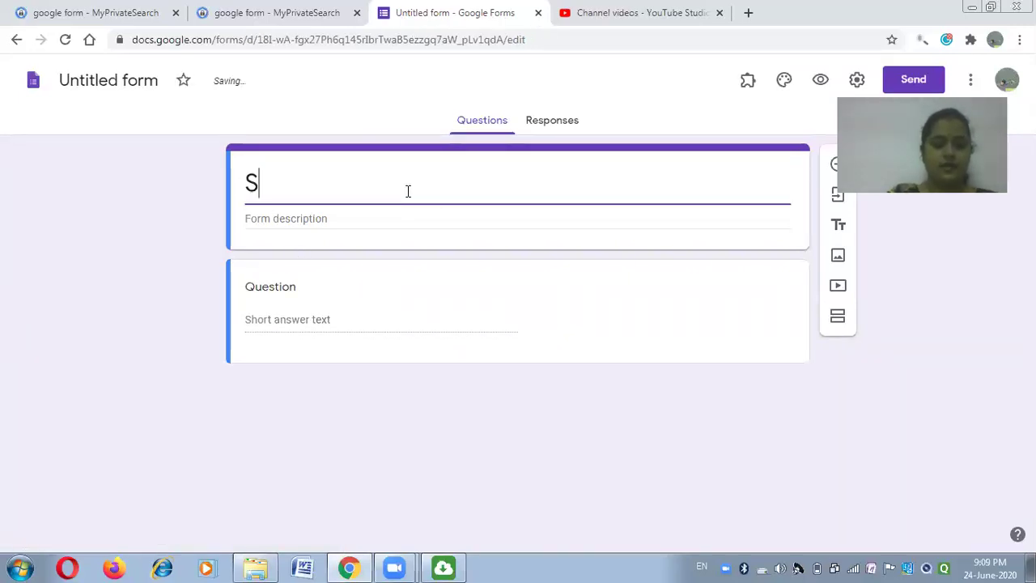
{"action": "type", "text": "ample form"}
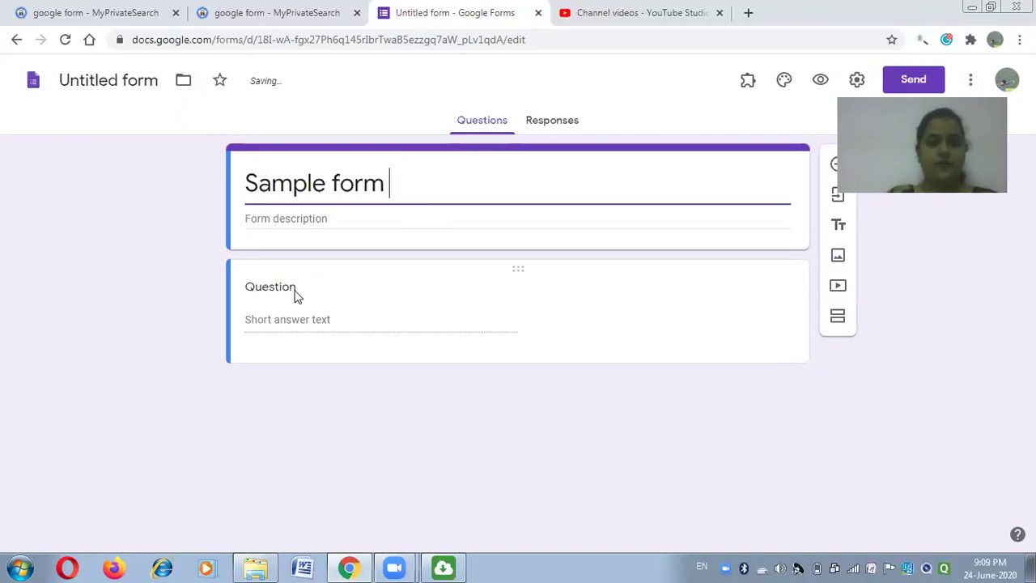
Enter 'Student Name' as the first question's text.
{"action": "left_click", "coordinate": [296, 298]}
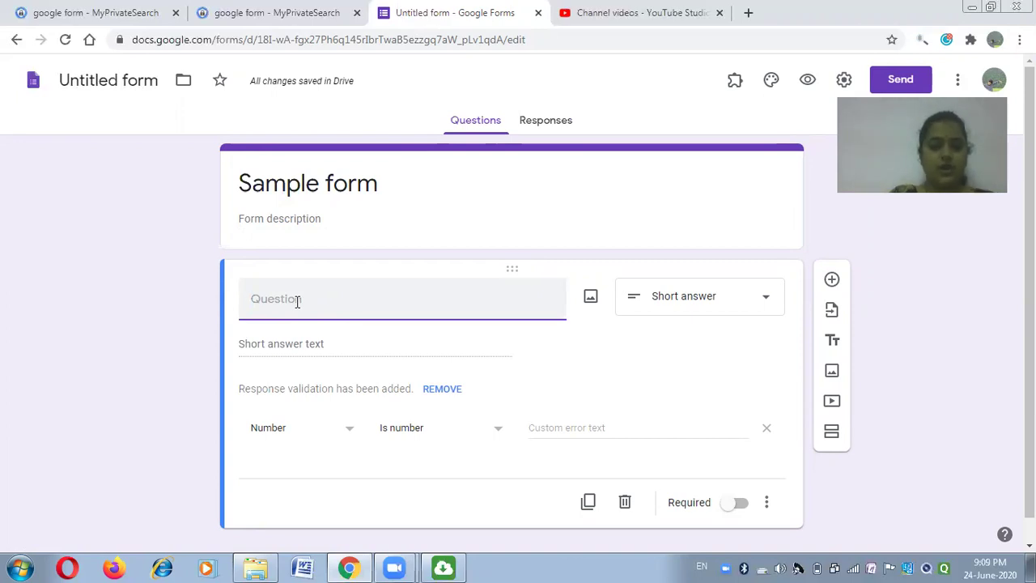
{"action": "type", "text": "St"}
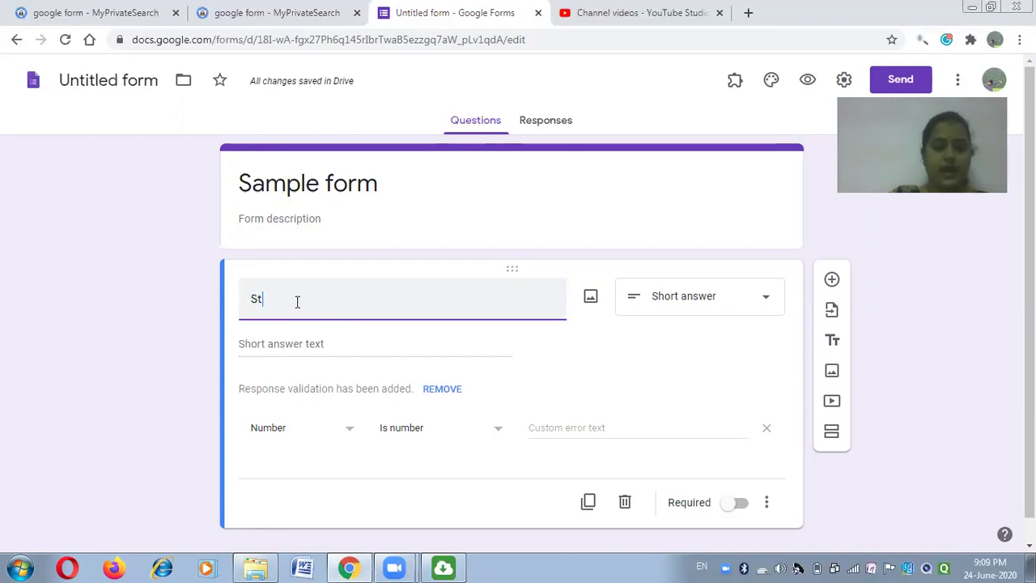
{"action": "type", "text": "udent e"}
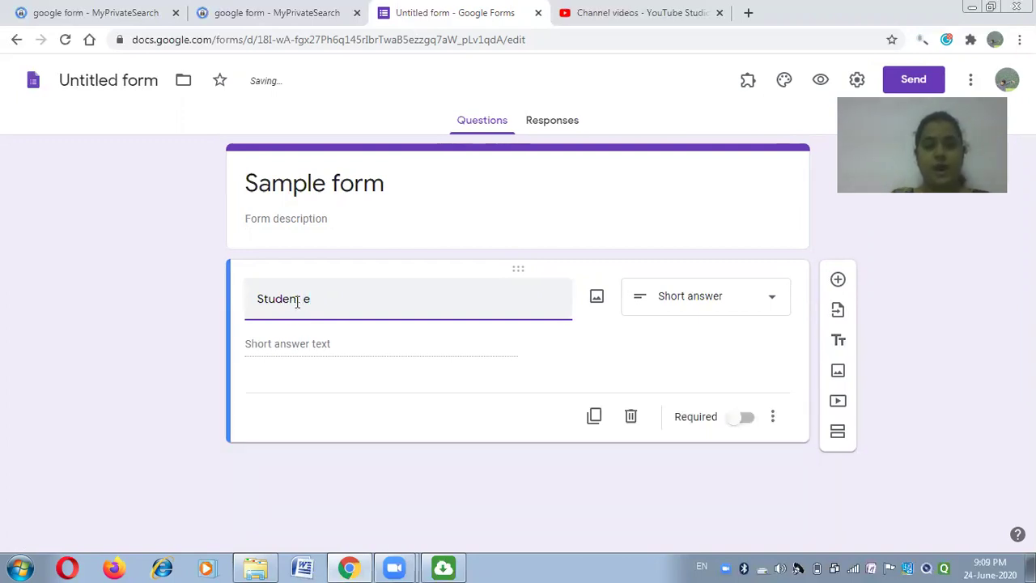
{"action": "key", "text": "BackSpace"}
{"action": "key", "text": "BackSpace"}
{"action": "type", "text": "Name"}
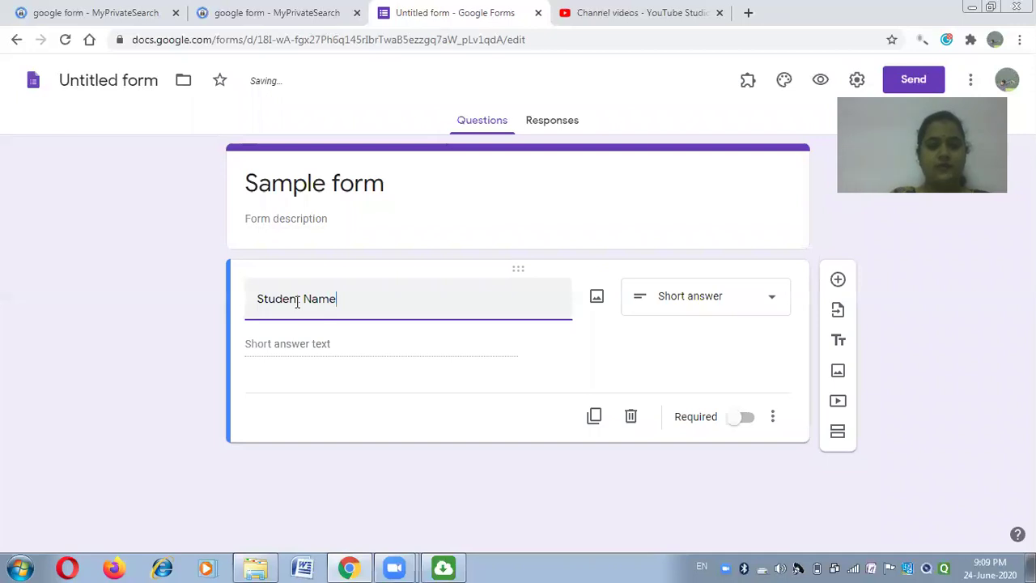
Add a second question 'Class' and make it multiple choice.
{"action": "left_click", "coordinate": [838, 280]}
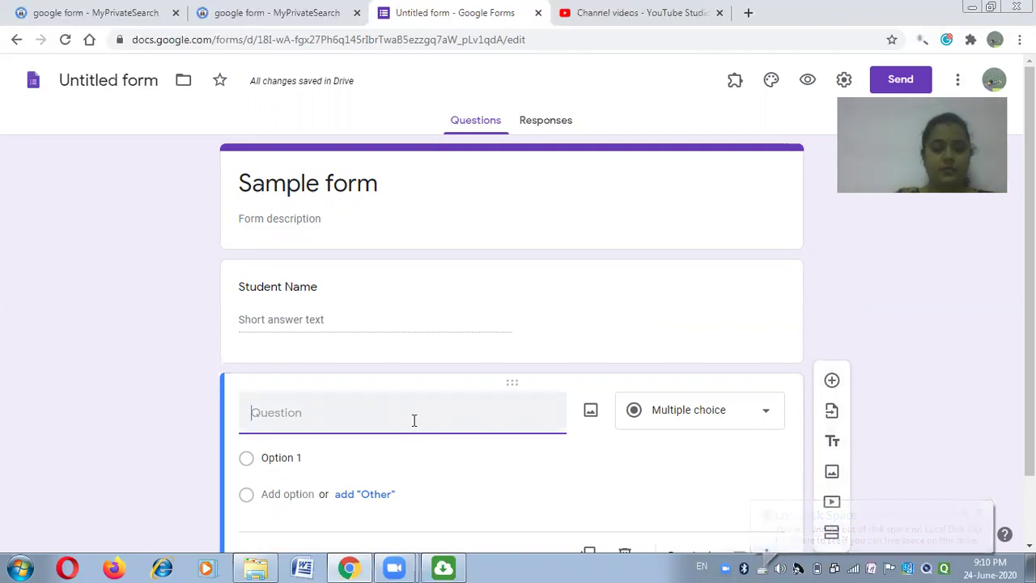
{"action": "type", "text": "Class"}
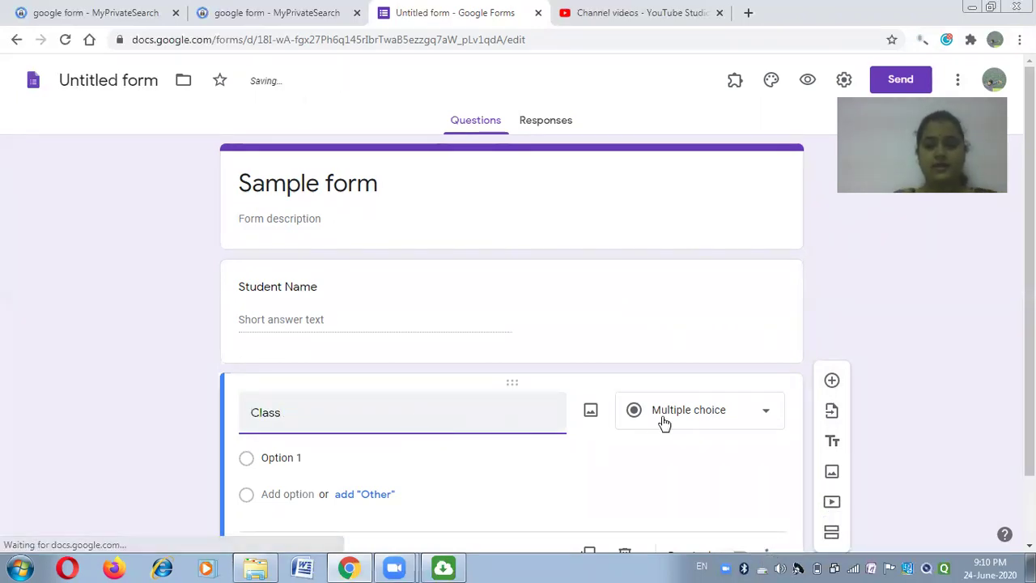
{"action": "left_click", "coordinate": [767, 415]}
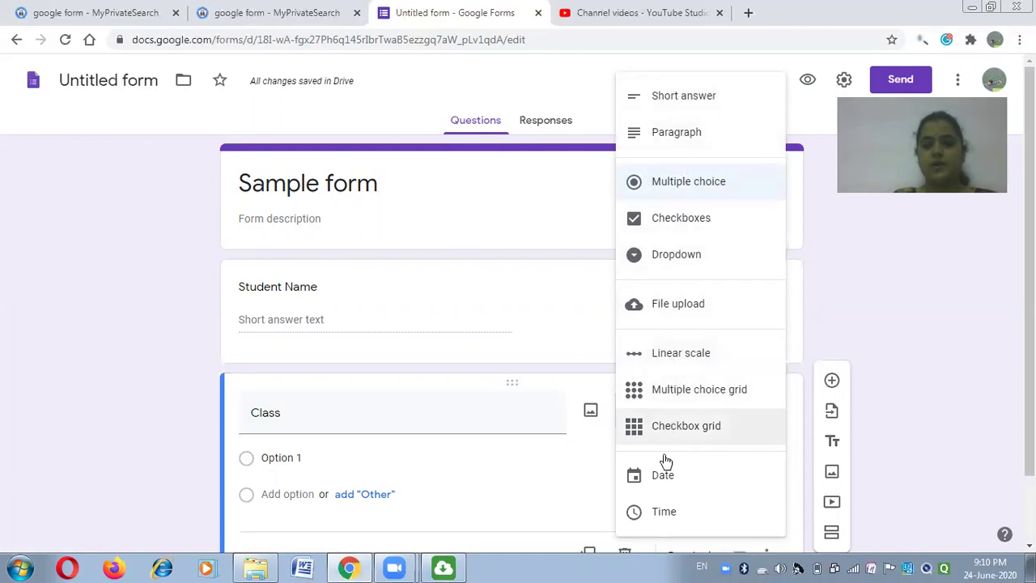
{"action": "left_click", "coordinate": [688, 98]}
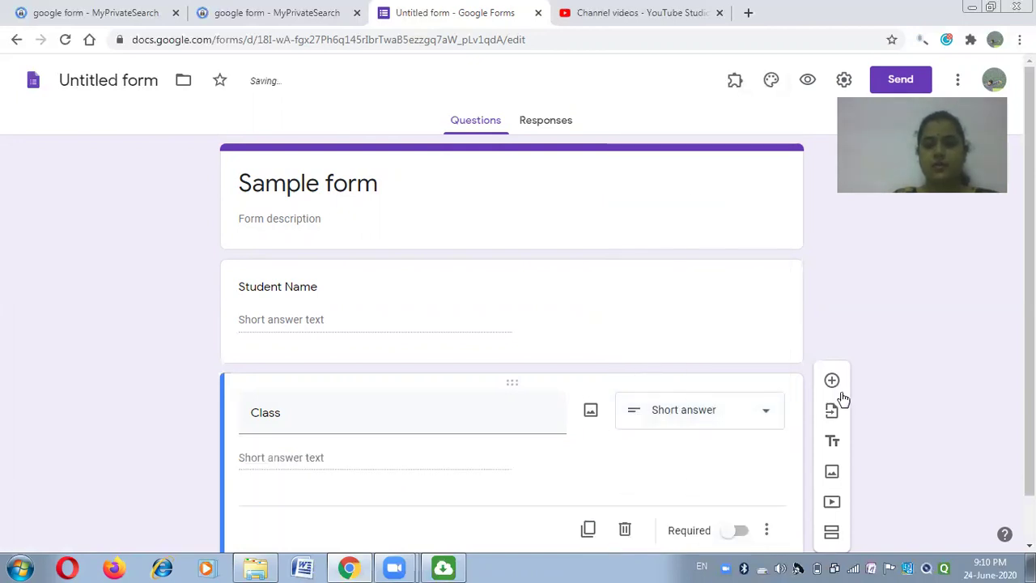
{"action": "left_click", "coordinate": [756, 413]}
{"action": "left_click", "coordinate": [680, 197]}
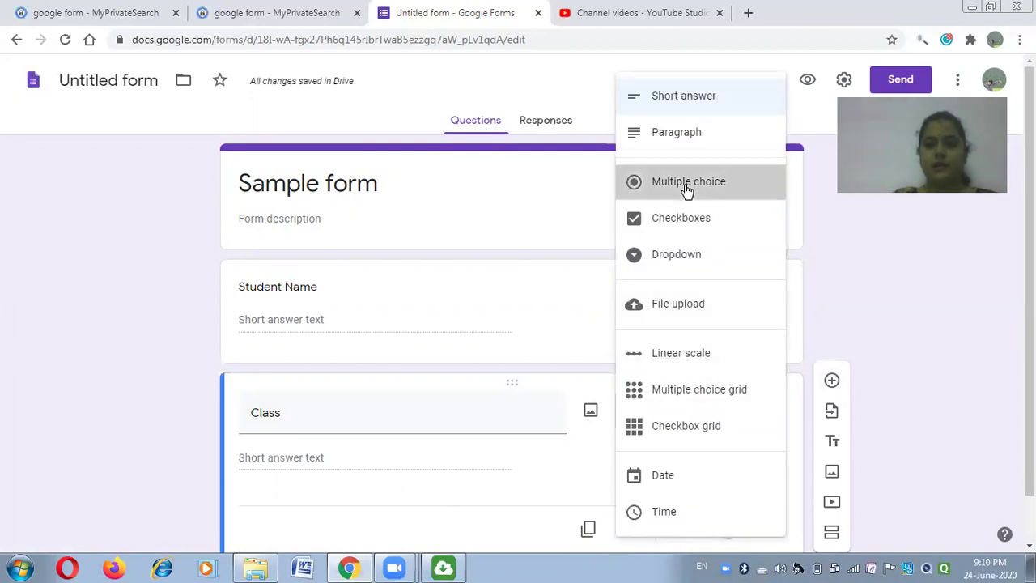
Give Class the options B.ScI, B.ScII and B.ScIII, with no Other choice.
{"action": "left_click", "coordinate": [276, 458]}
{"action": "type", "text": "B"}
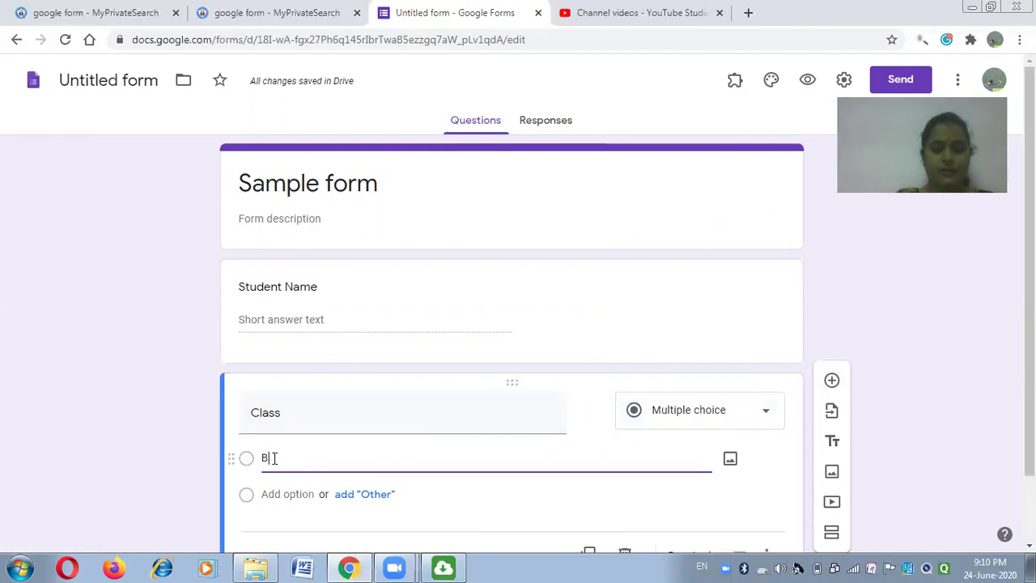
{"action": "type", "text": "."}
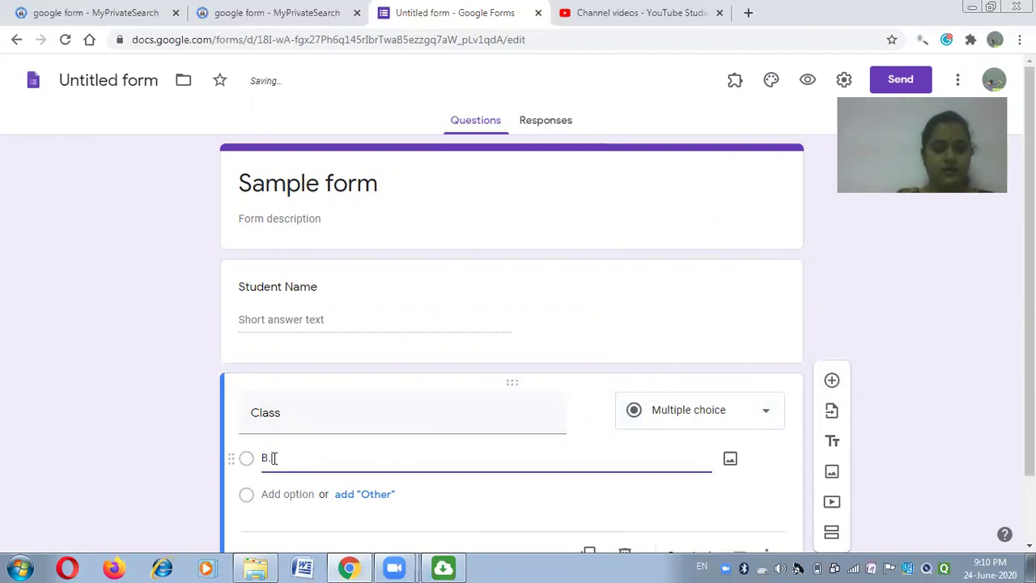
{"action": "type", "text": "ScI"}
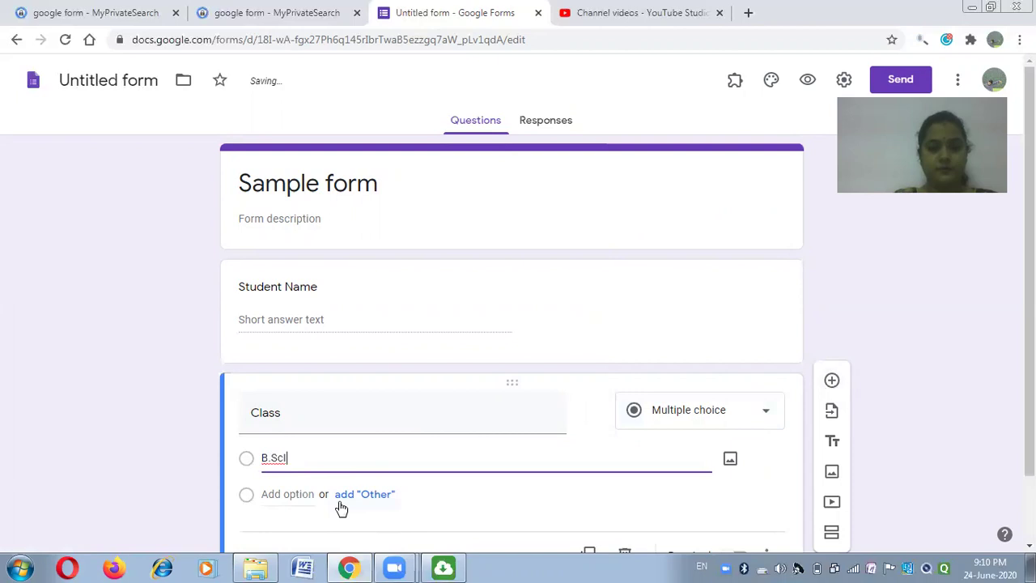
{"action": "left_click", "coordinate": [340, 494]}
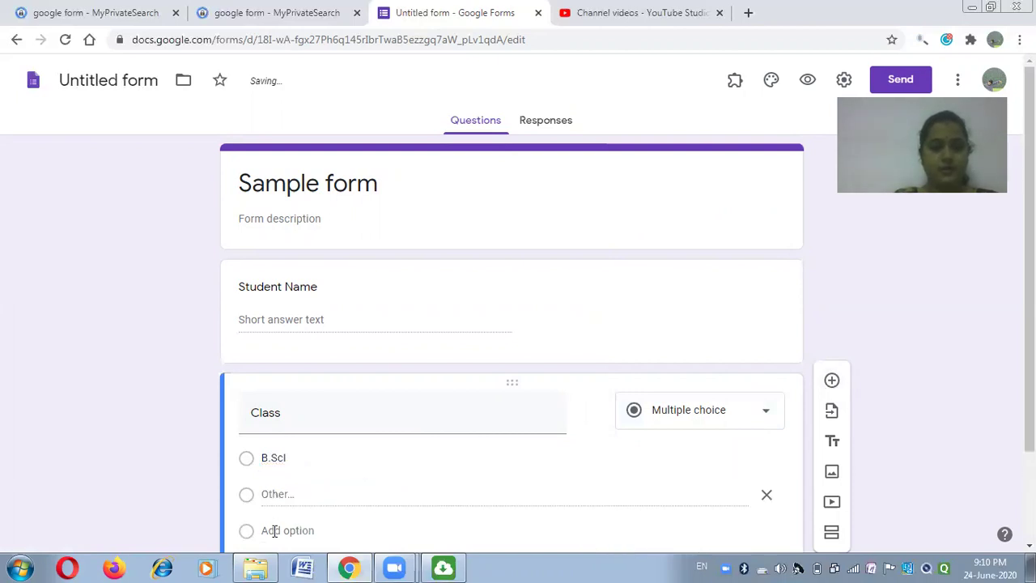
{"action": "left_click", "coordinate": [275, 531]}
{"action": "type", "text": "B"}
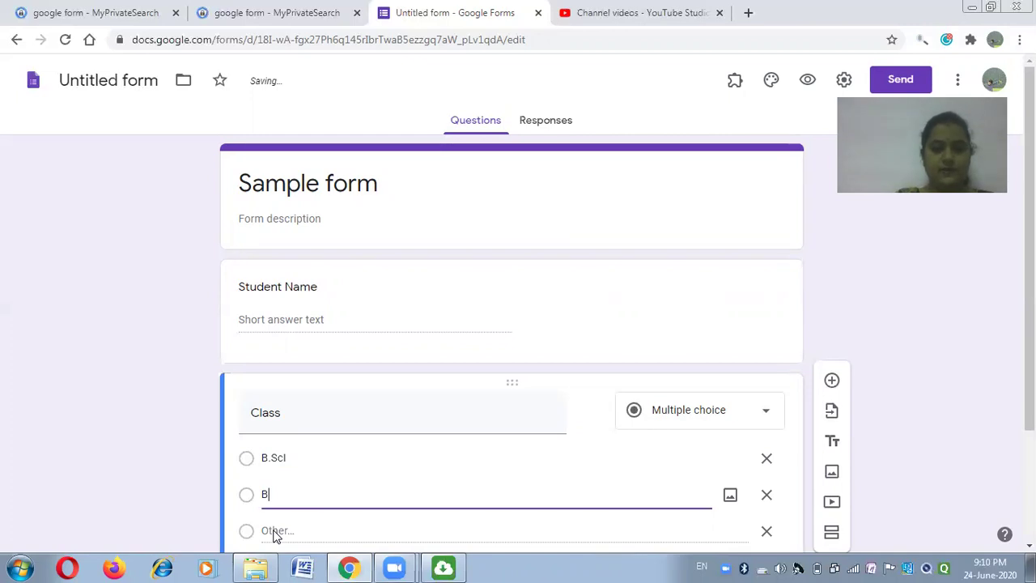
{"action": "type", "text": ".ScII"}
{"action": "scroll", "coordinate": [393, 502], "scroll_direction": "down", "scroll_amount": 1}
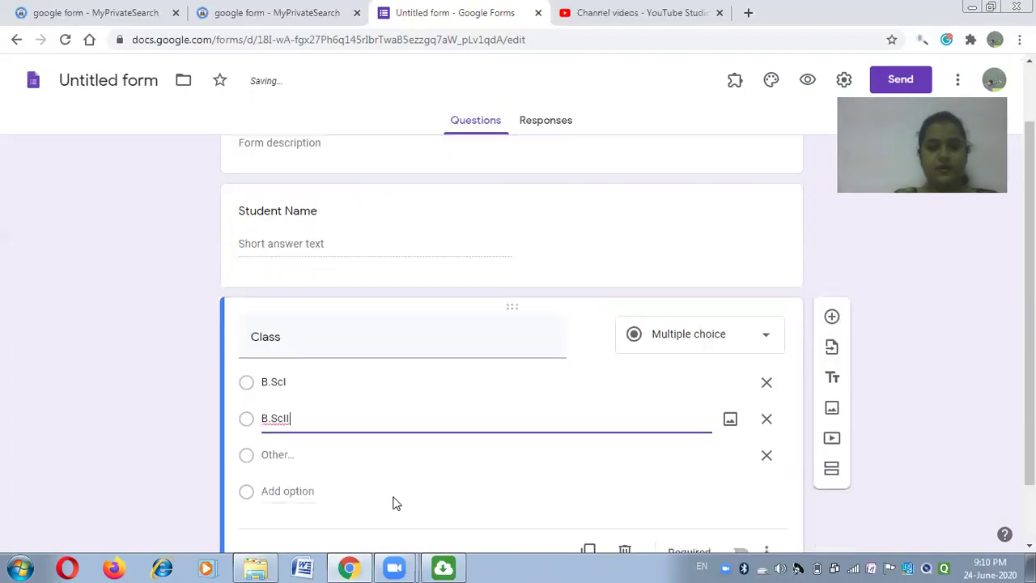
{"action": "left_click", "coordinate": [287, 492]}
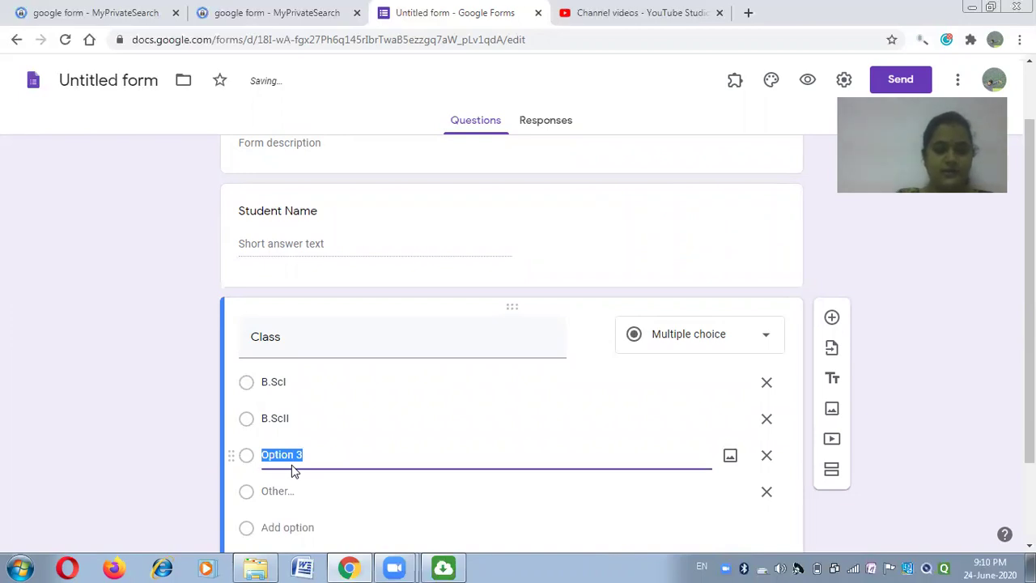
{"action": "type", "text": "B.ScI"}
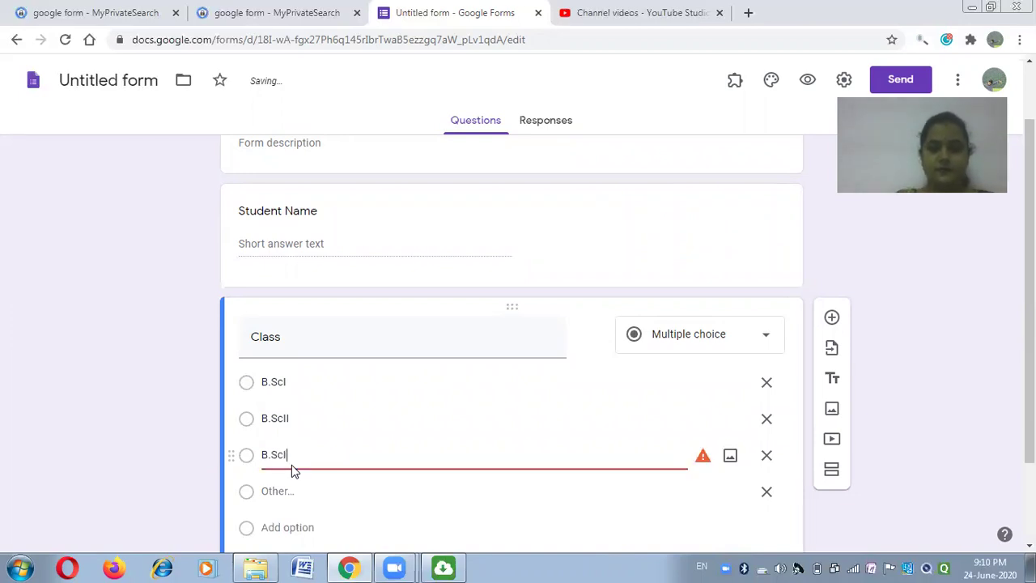
{"action": "type", "text": "II"}
{"action": "left_click", "coordinate": [769, 491]}
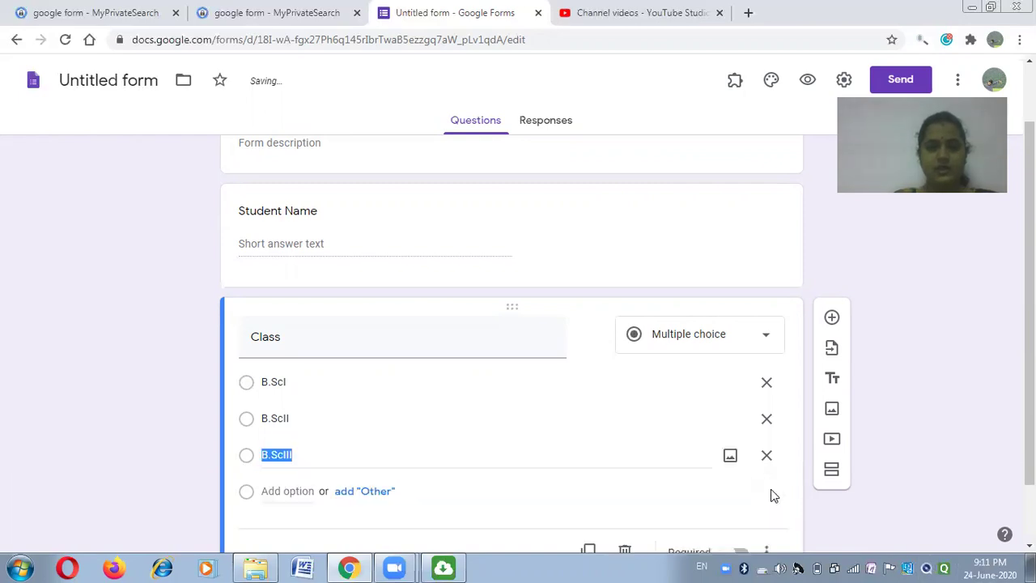
{"action": "scroll", "coordinate": [613, 497], "scroll_direction": "down", "scroll_amount": 1}
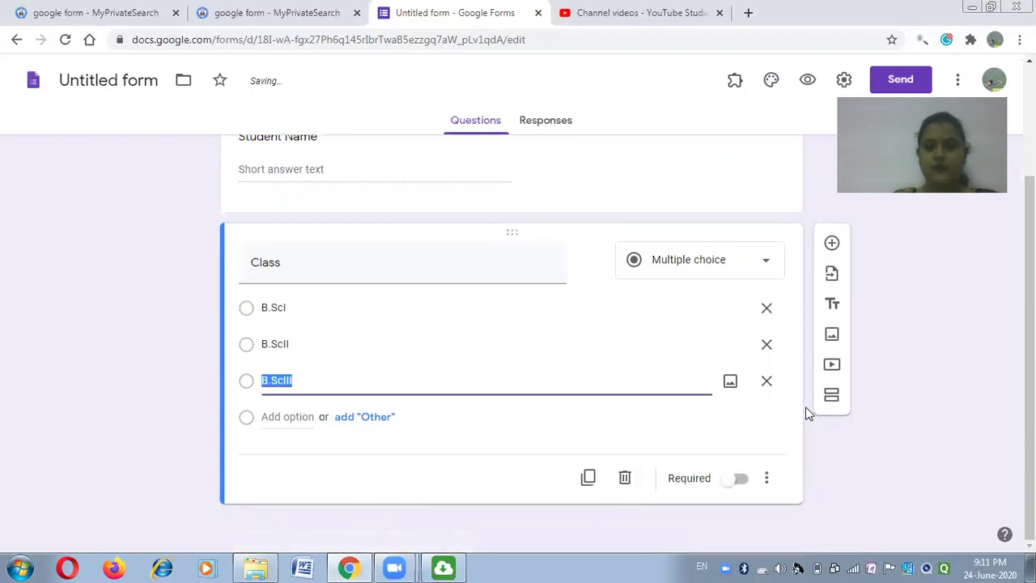
Add a question 'What is DS?' with first answer Data Structure.
{"action": "left_click", "coordinate": [832, 244]}
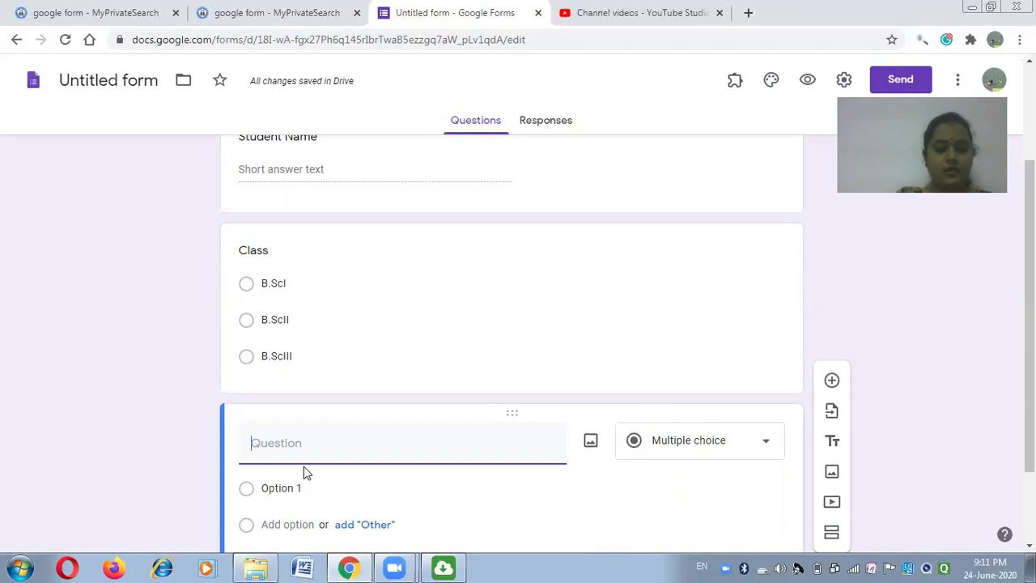
{"action": "type", "text": "What"}
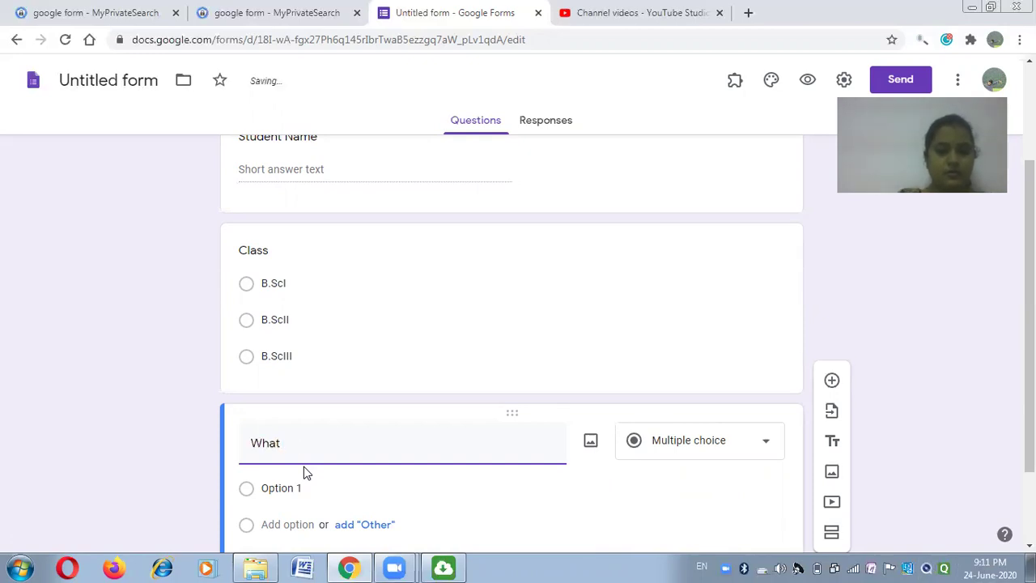
{"action": "type", "text": " is DS?"}
{"action": "left_click", "coordinate": [254, 494]}
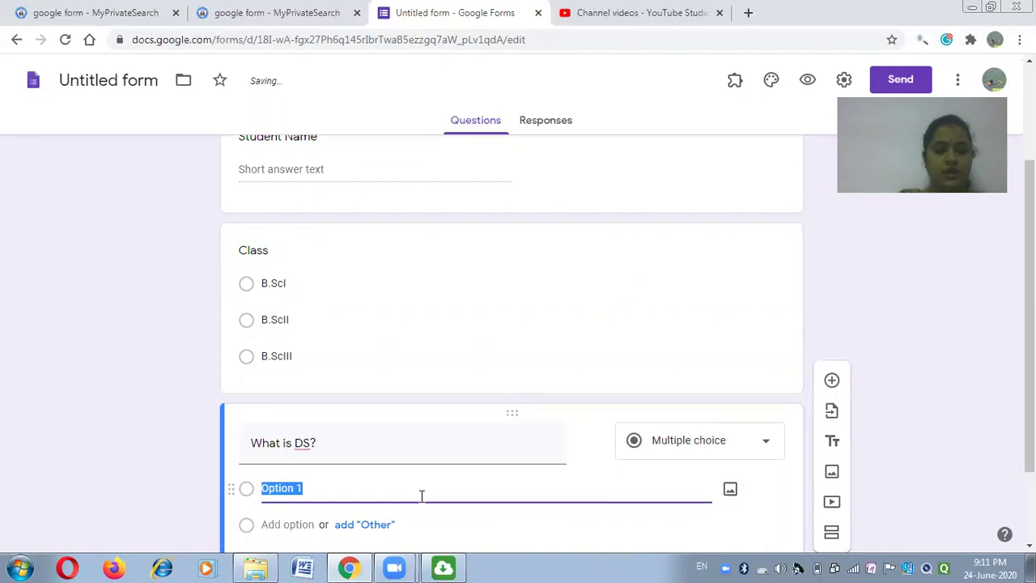
{"action": "type", "text": "Data St"}
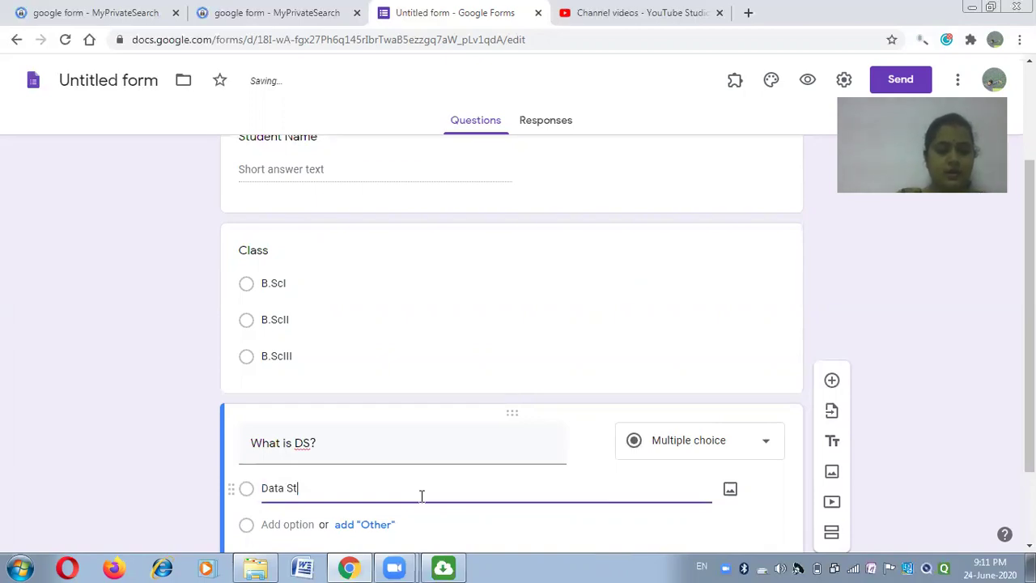
{"action": "type", "text": "ructure"}
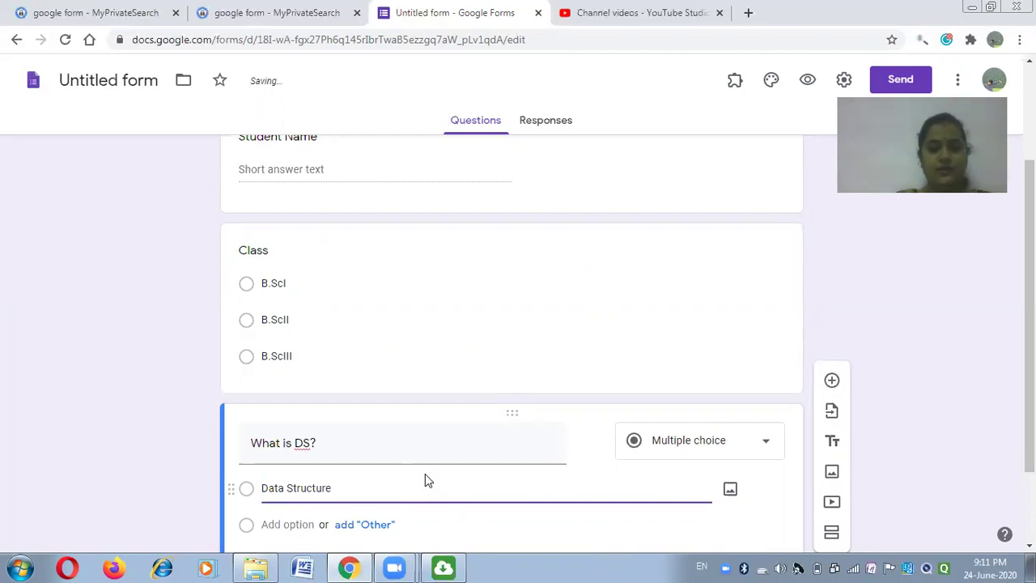
Add answers None and Double structure, and remove the Other choice.
{"action": "scroll", "coordinate": [424, 473], "scroll_direction": "down", "scroll_amount": 2}
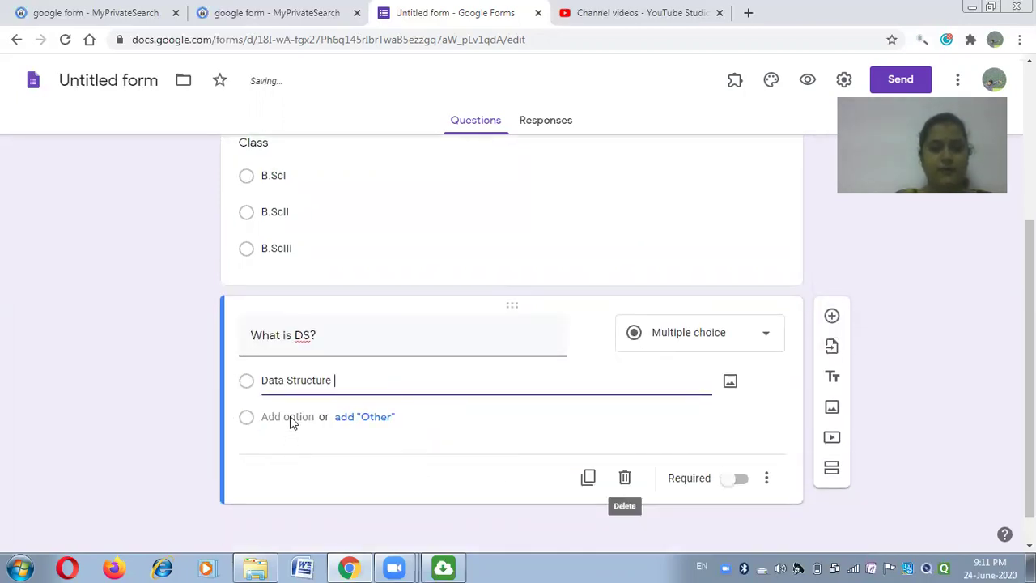
{"action": "left_click", "coordinate": [364, 416]}
{"action": "left_click", "coordinate": [280, 454]}
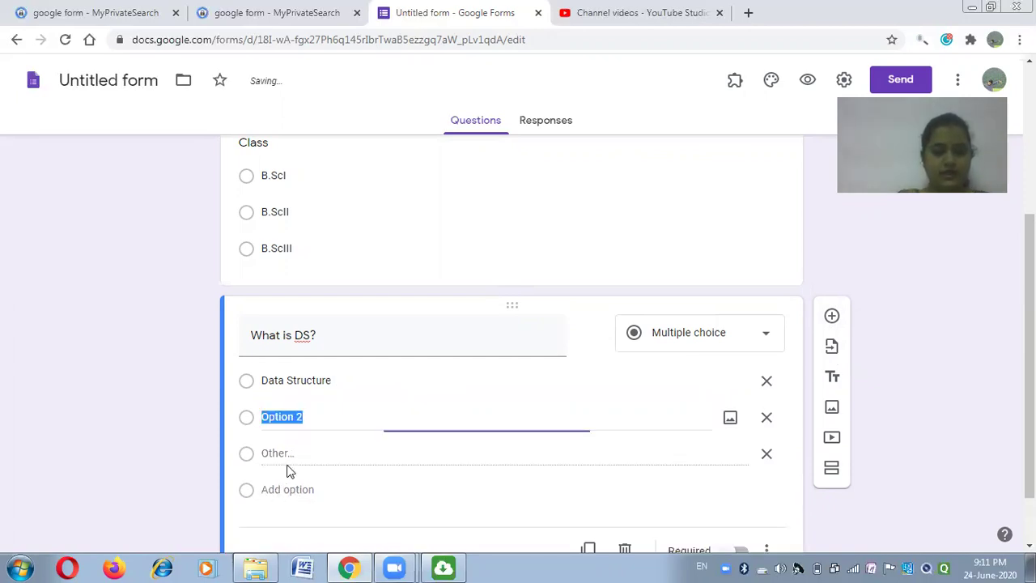
{"action": "type", "text": "None"}
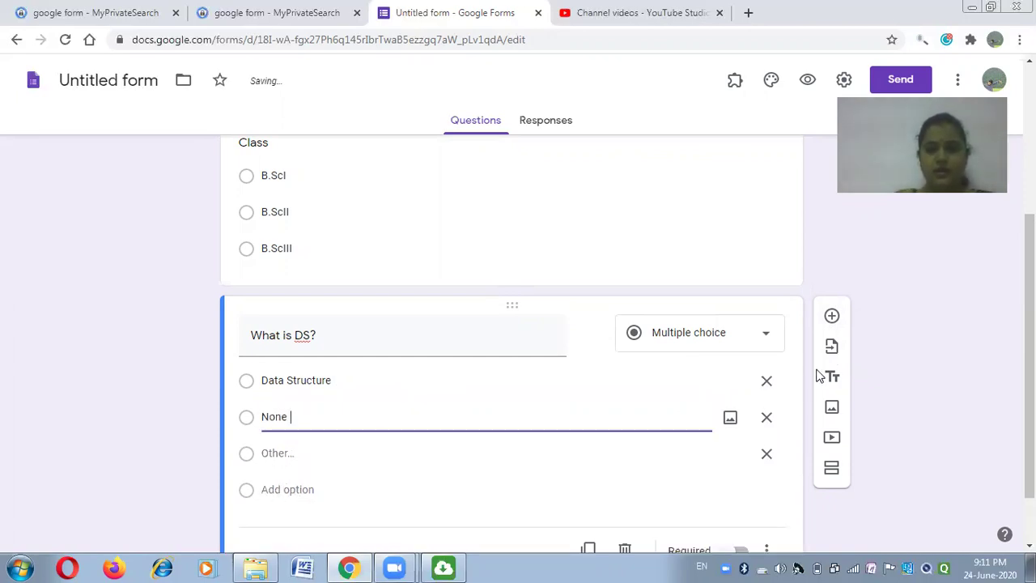
{"action": "left_click", "coordinate": [272, 489]}
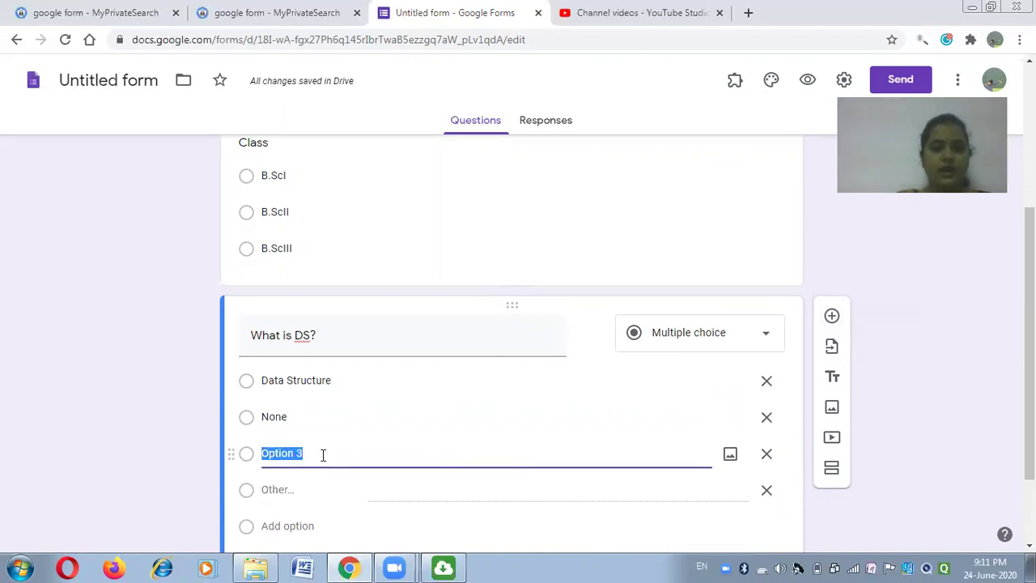
{"action": "type", "text": "Double structure"}
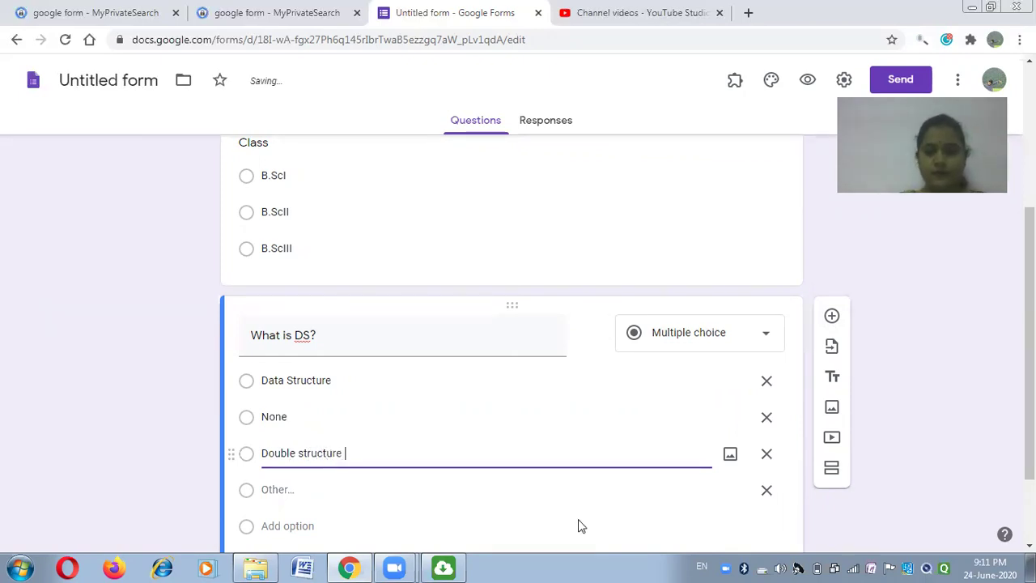
{"action": "left_click", "coordinate": [767, 492]}
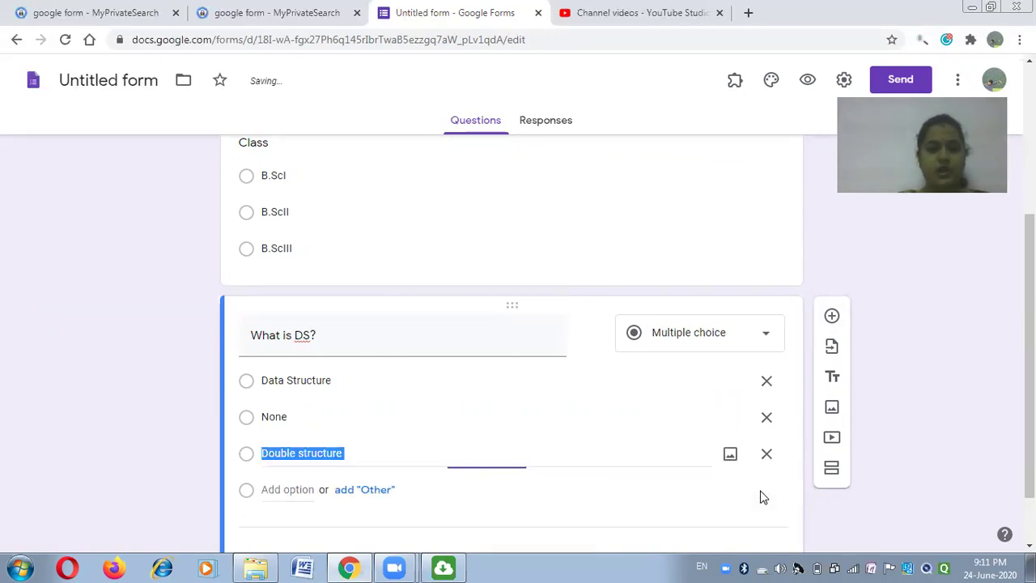
{"action": "left_click", "coordinate": [832, 317]}
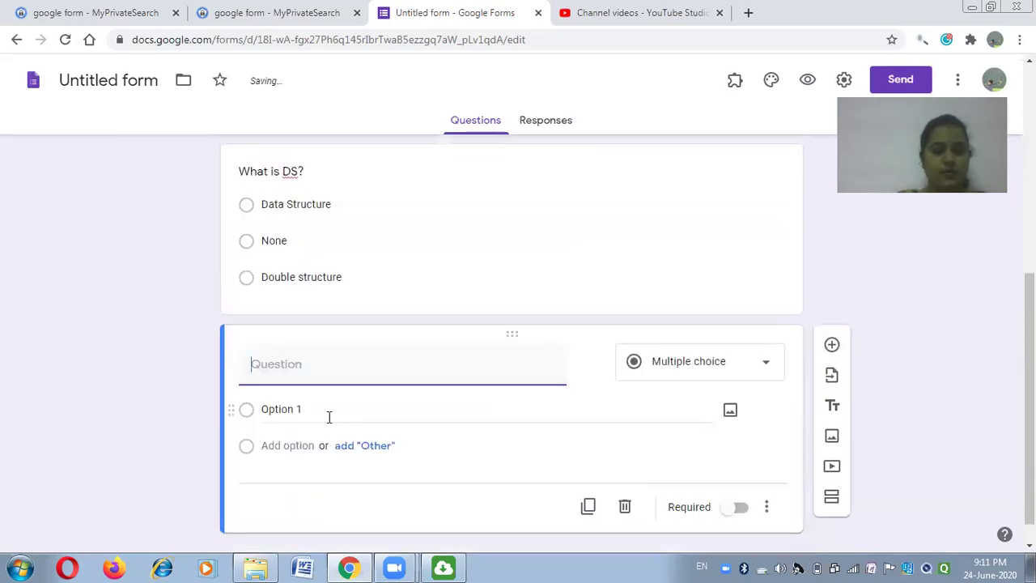
Title the new multiple-choice question 'What is SQL' with first answer Structure Query language.
{"action": "type", "text": "Wh"}
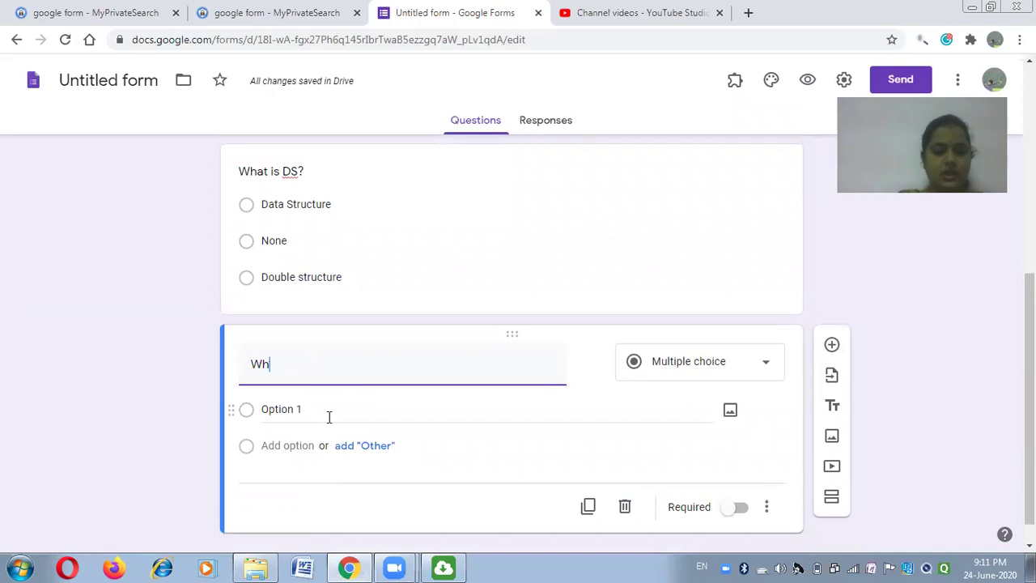
{"action": "type", "text": "at is SQL"}
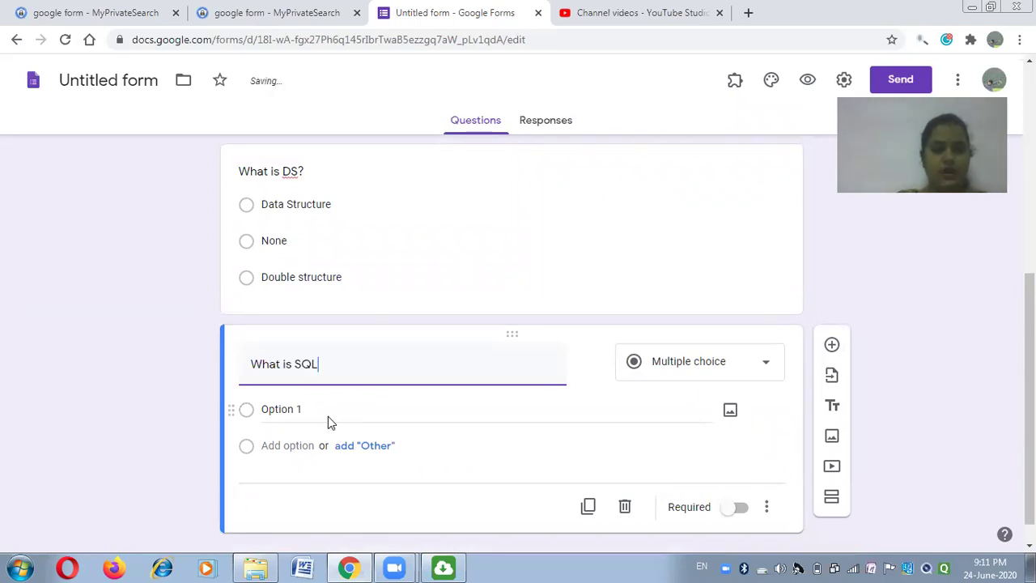
{"action": "left_click", "coordinate": [763, 368]}
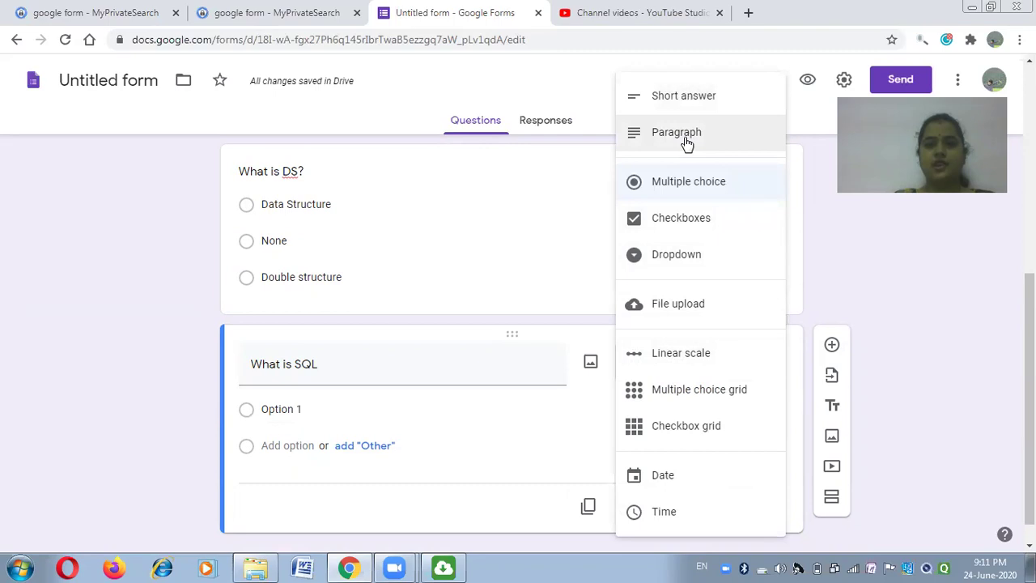
{"action": "left_click", "coordinate": [267, 411]}
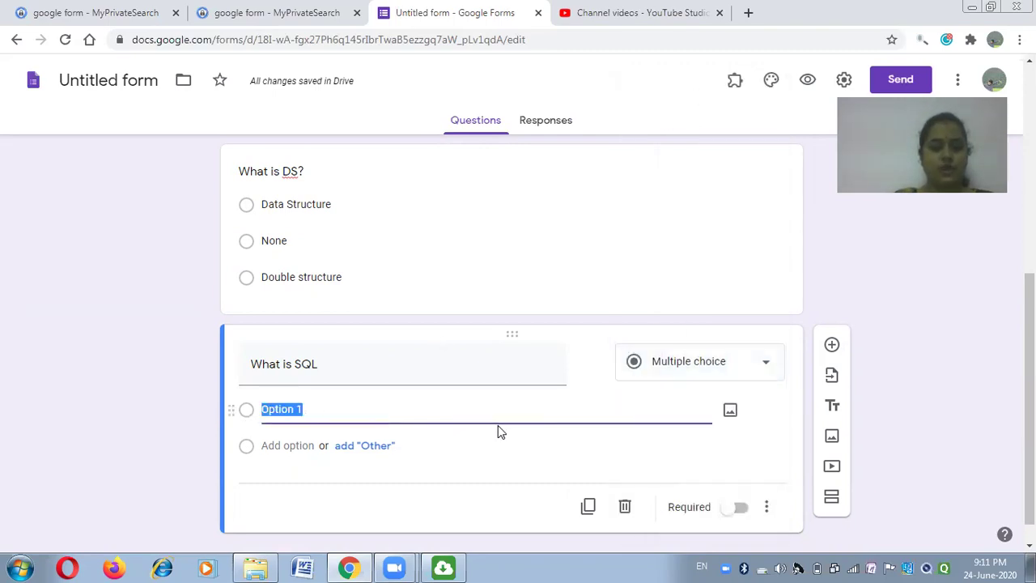
{"action": "type", "text": "Strcutuere"}
{"action": "key", "text": "BackSpace"}
{"action": "key", "text": "BackSpace"}
{"action": "key", "text": "BackSpace"}
{"action": "key", "text": "BackSpace"}
{"action": "key", "text": "BackSpace"}
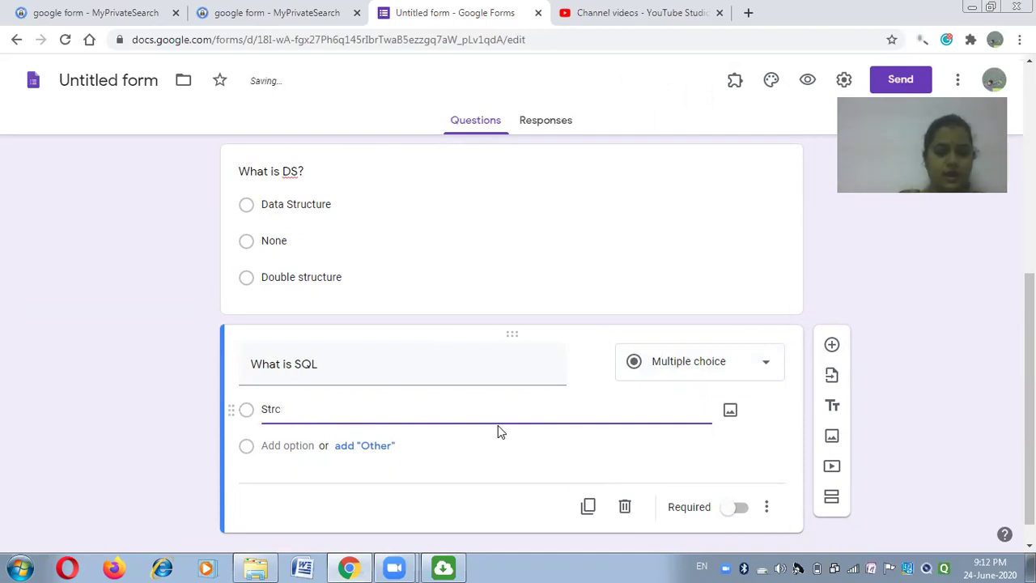
{"action": "key", "text": "BackSpace"}
{"action": "type", "text": "ucture "}
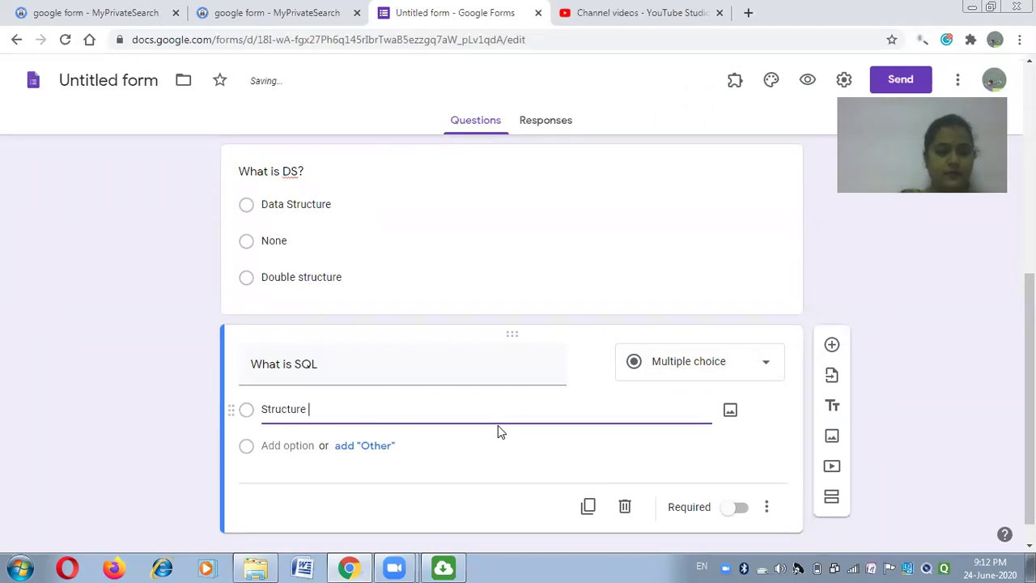
{"action": "type", "text": "Query language"}
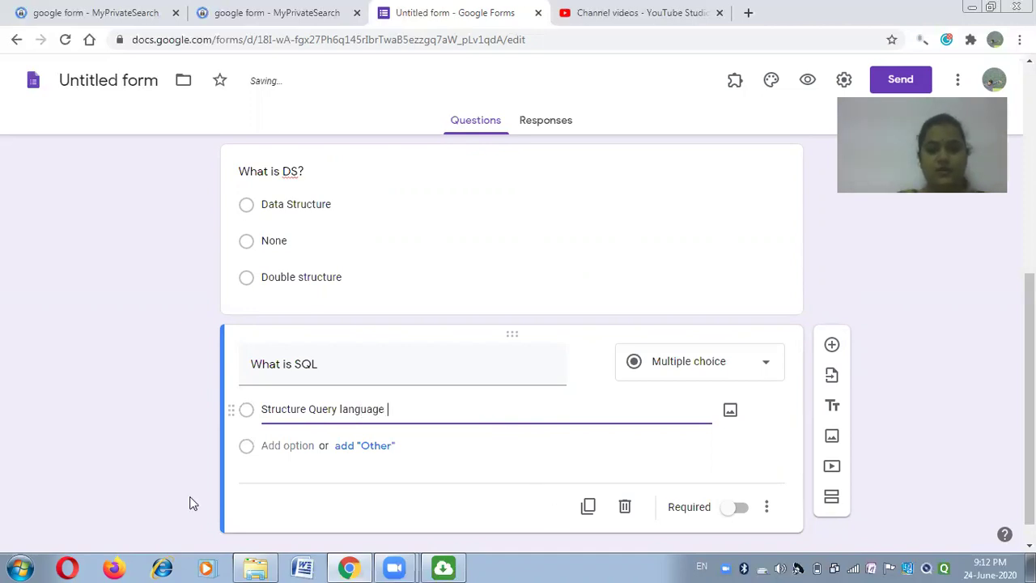
Add answers Storage query language and None, and remove the Other choice.
{"action": "left_click", "coordinate": [346, 457]}
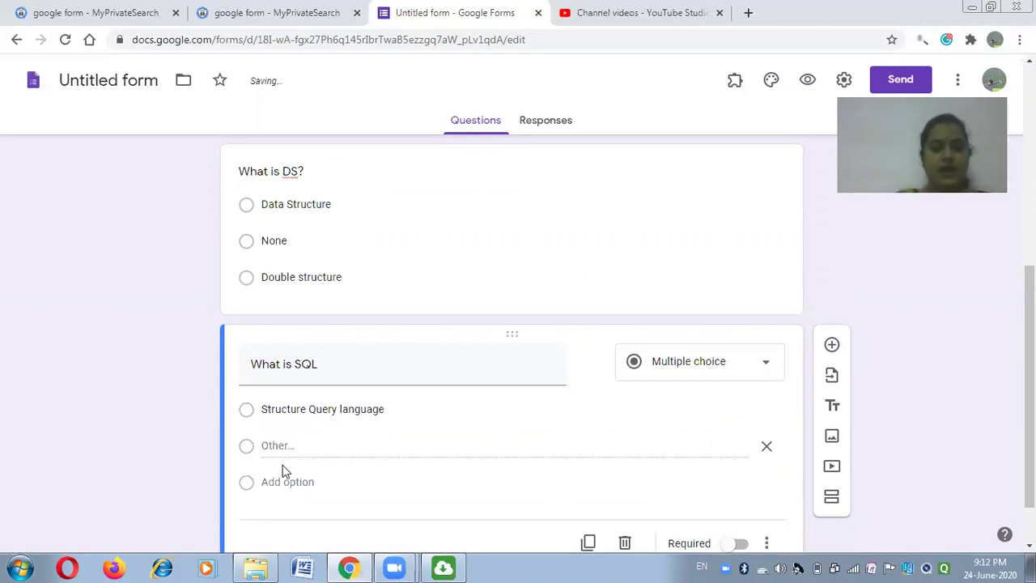
{"action": "left_click", "coordinate": [298, 484]}
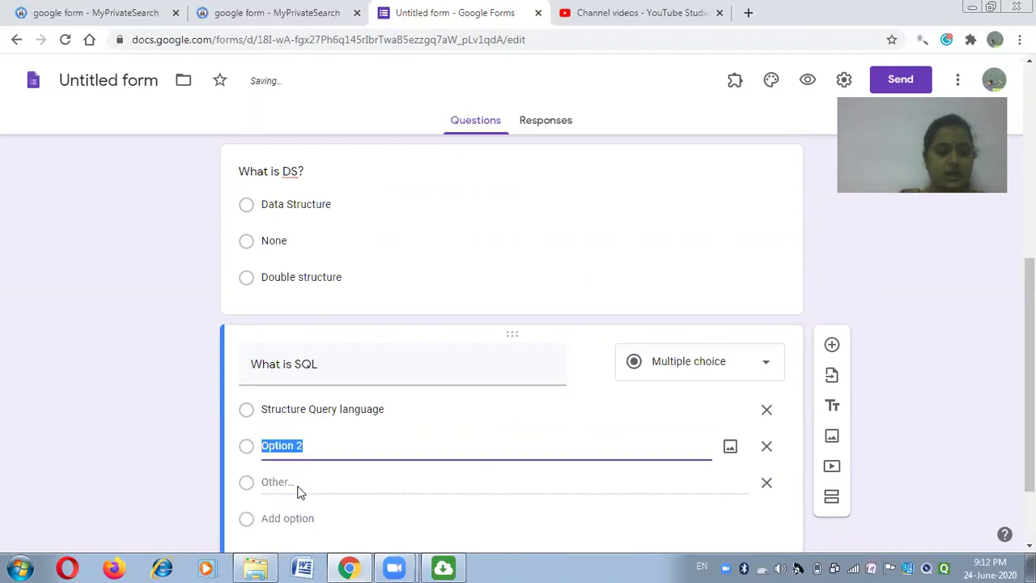
{"action": "type", "text": "Stora"}
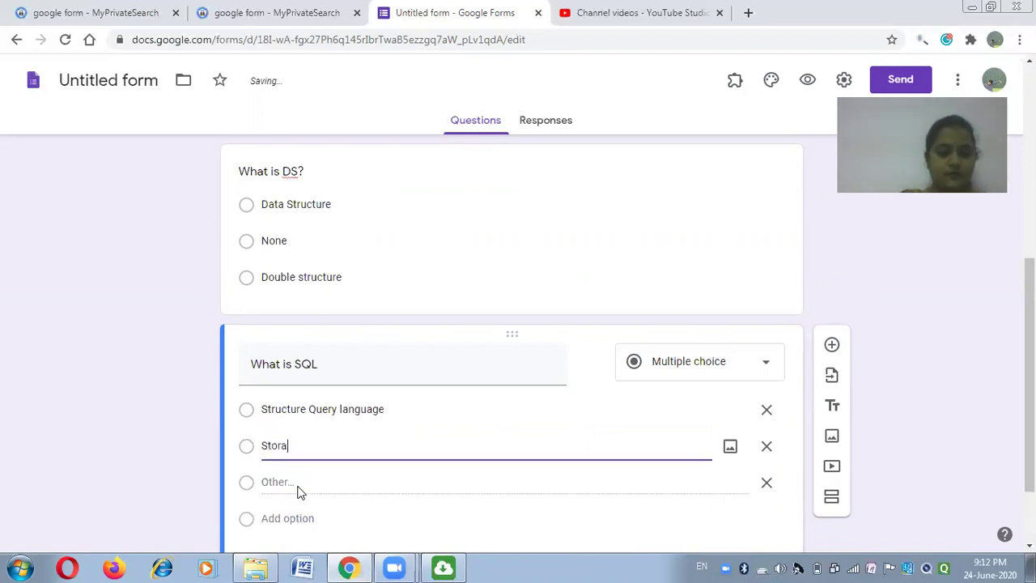
{"action": "type", "text": "ge query language"}
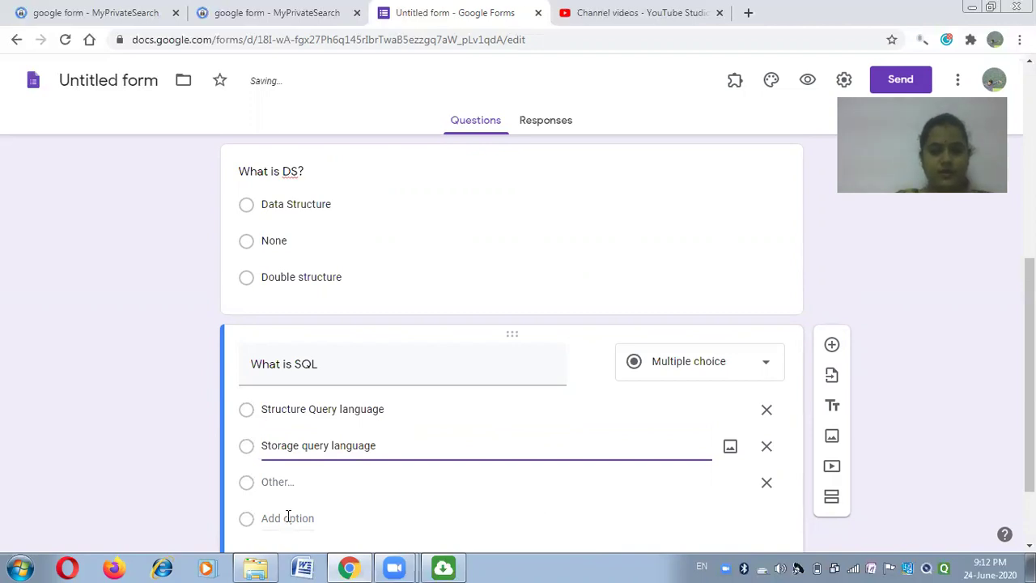
{"action": "left_click", "coordinate": [289, 519]}
{"action": "type", "text": "None"}
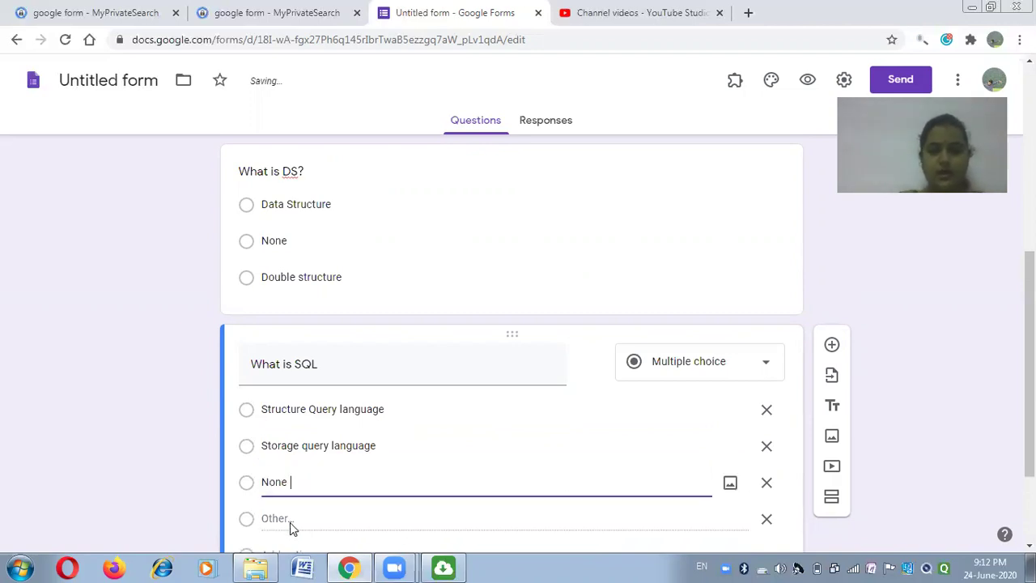
{"action": "left_click", "coordinate": [766, 519]}
Add a question 'What is DDL?' with first answer Data Definition language.
{"action": "left_click", "coordinate": [832, 345]}
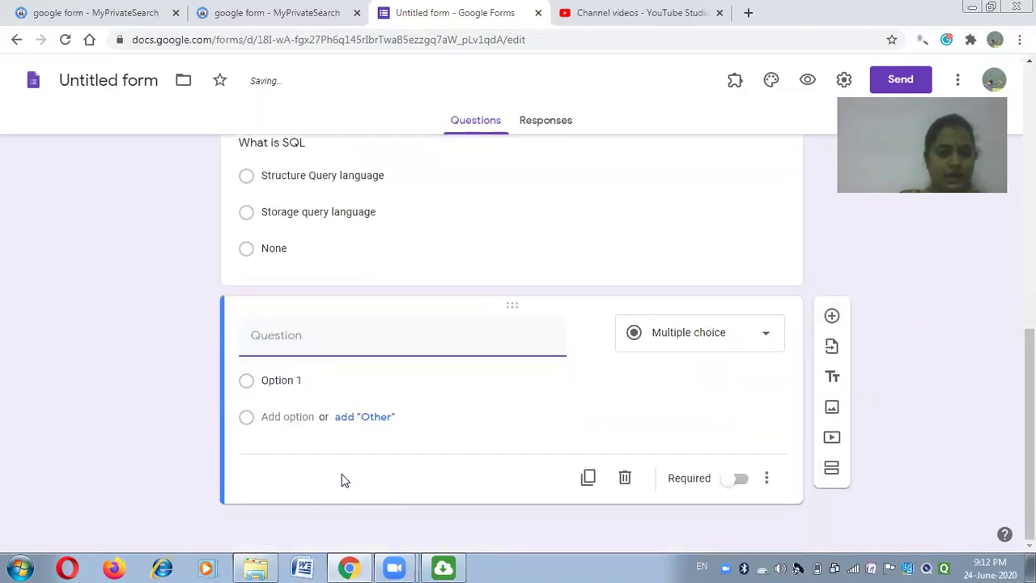
{"action": "type", "text": "What"}
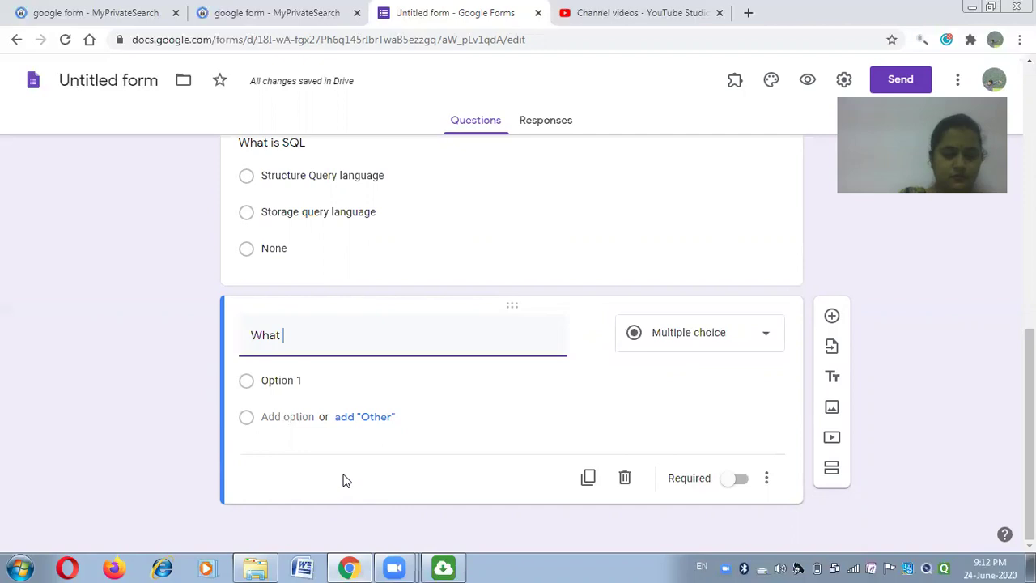
{"action": "type", "text": "is DD"}
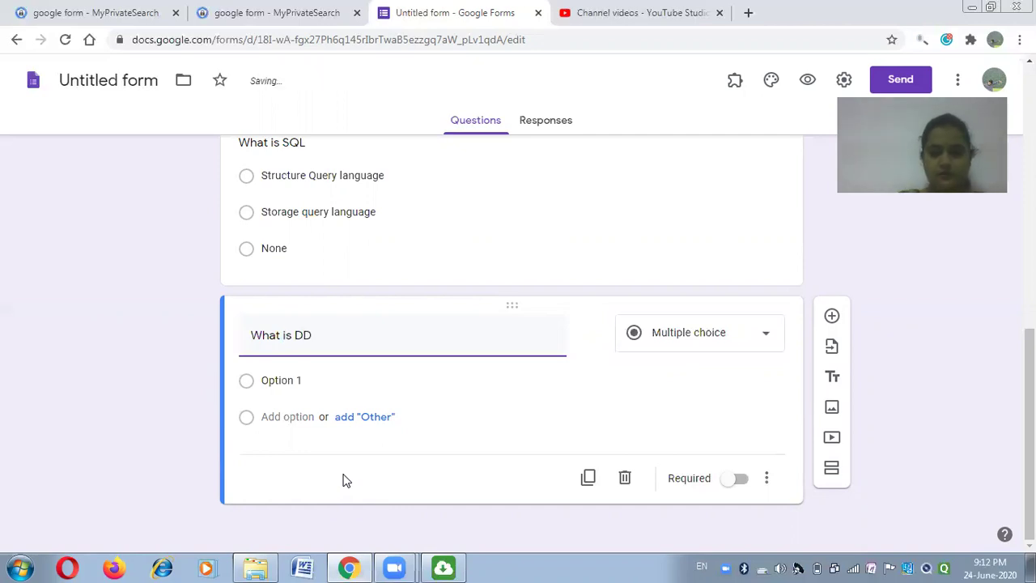
{"action": "type", "text": "L?"}
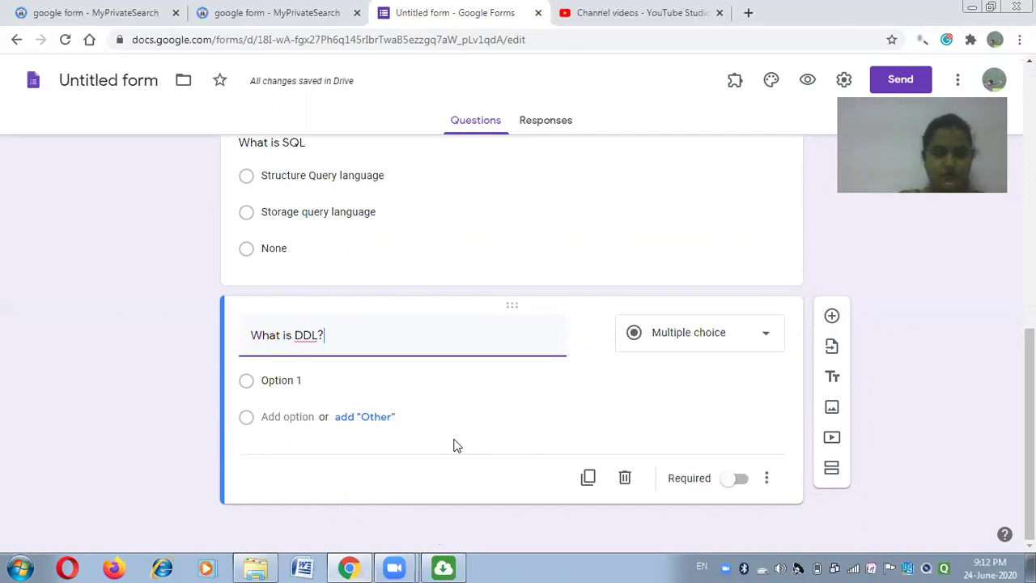
{"action": "left_click", "coordinate": [309, 380]}
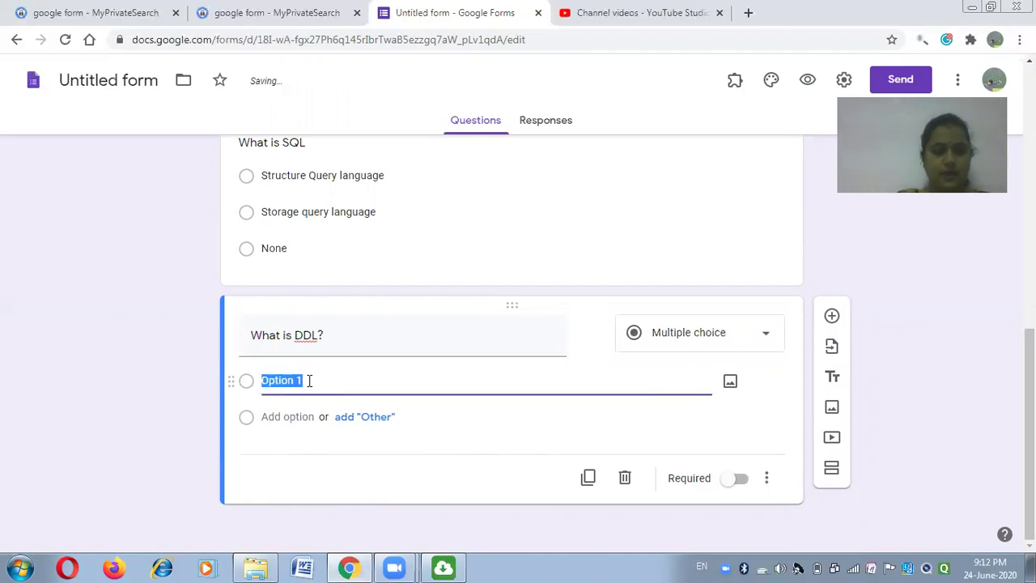
{"action": "type", "text": "Dta"}
{"action": "key", "text": "BackSpace"}
{"action": "key", "text": "BackSpace"}
{"action": "key", "text": "BackSpace"}
{"action": "type", "text": "ata S"}
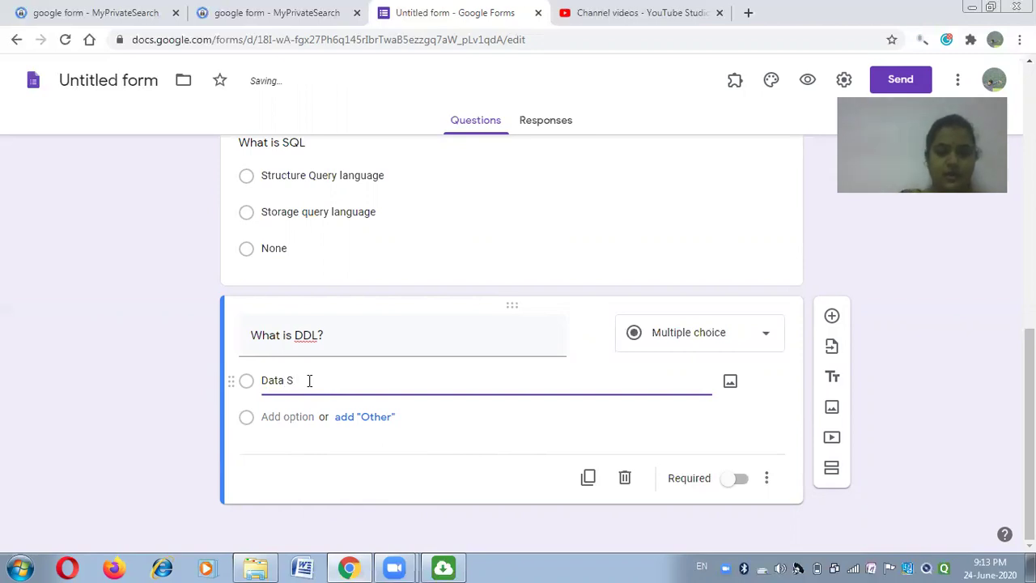
{"action": "key", "text": "BackSpace"}
{"action": "type", "text": "Definition language"}
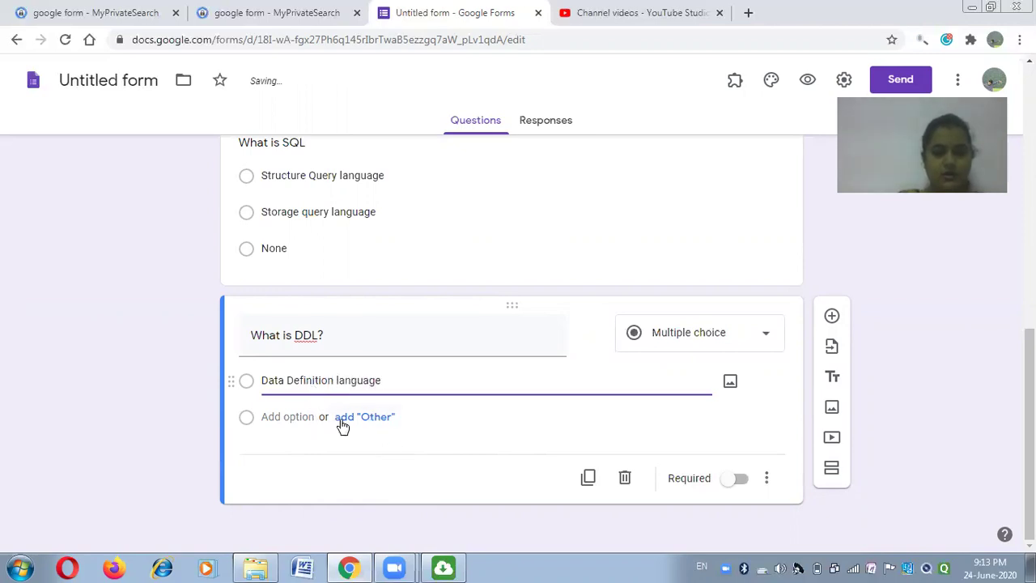
{"action": "left_click", "coordinate": [315, 443]}
{"action": "left_click", "coordinate": [273, 454]}
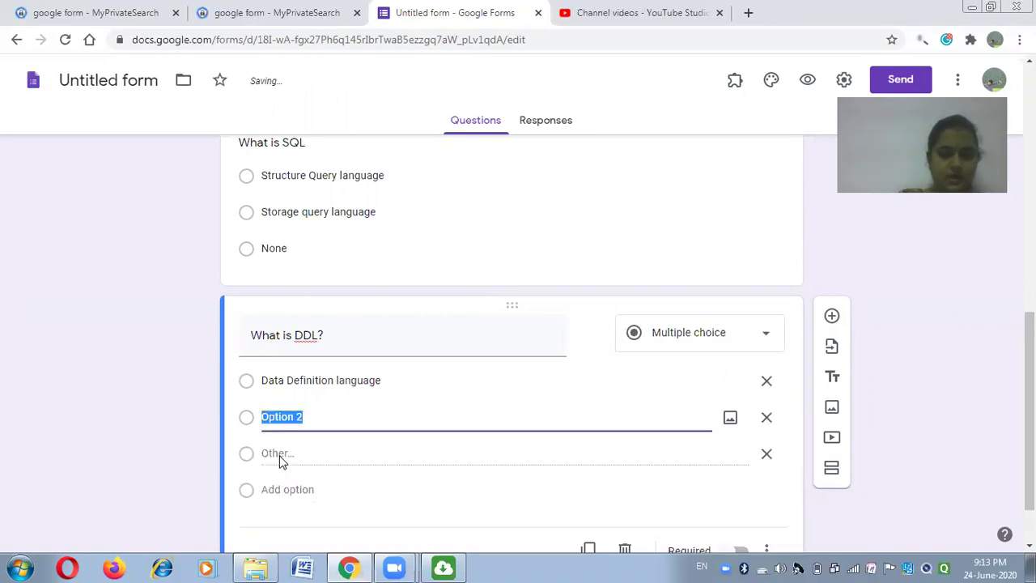
{"action": "key", "text": "BackSpace"}
{"action": "key", "text": "BackSpace"}
{"action": "type", "text": "Da"}
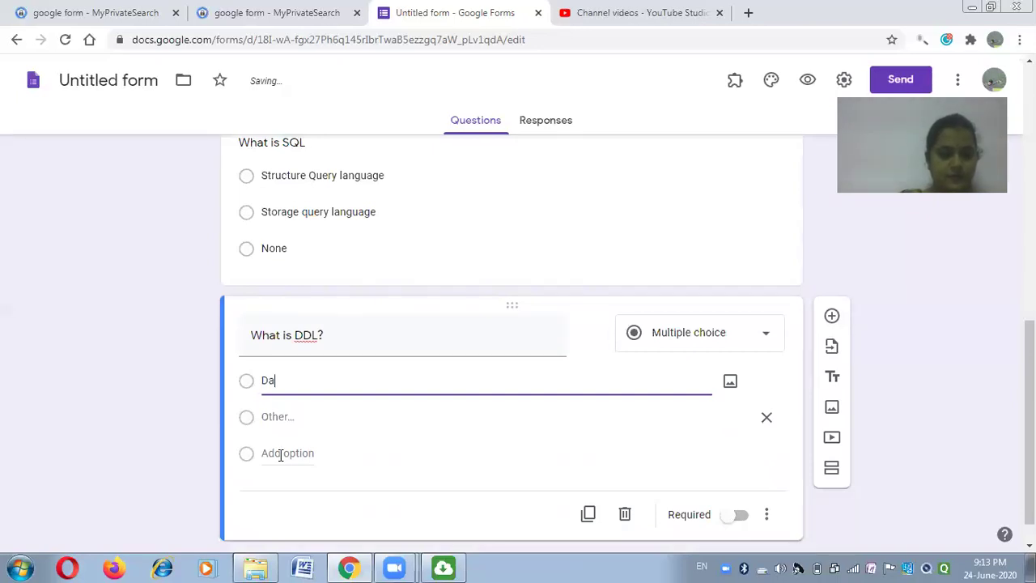
{"action": "key", "text": "ctrl+a"}
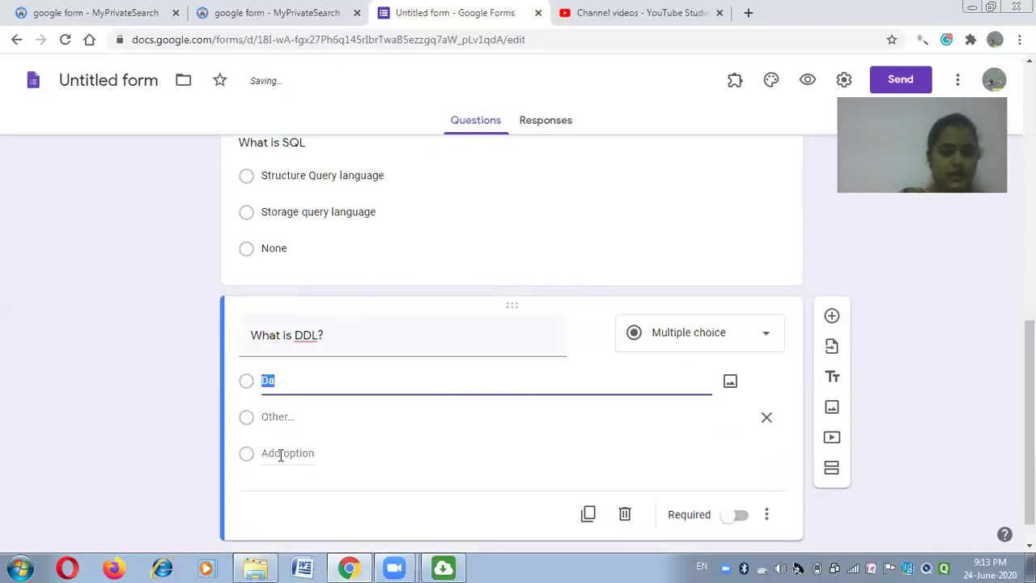
{"action": "key", "text": "ctrl+z"}
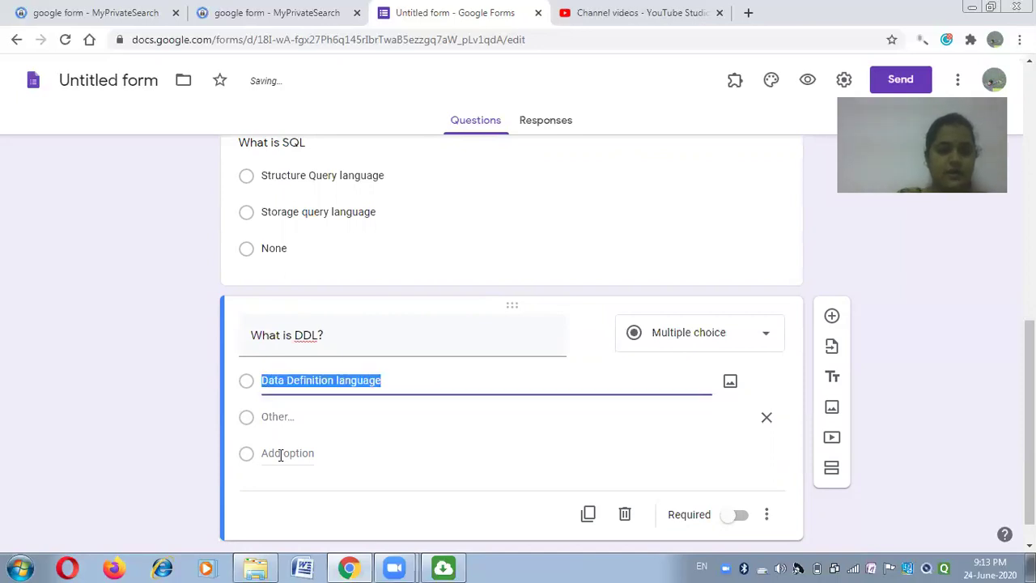
Add answers Data manipulation Language, All of above and None, and remove the Other choice.
{"action": "left_click", "coordinate": [280, 453]}
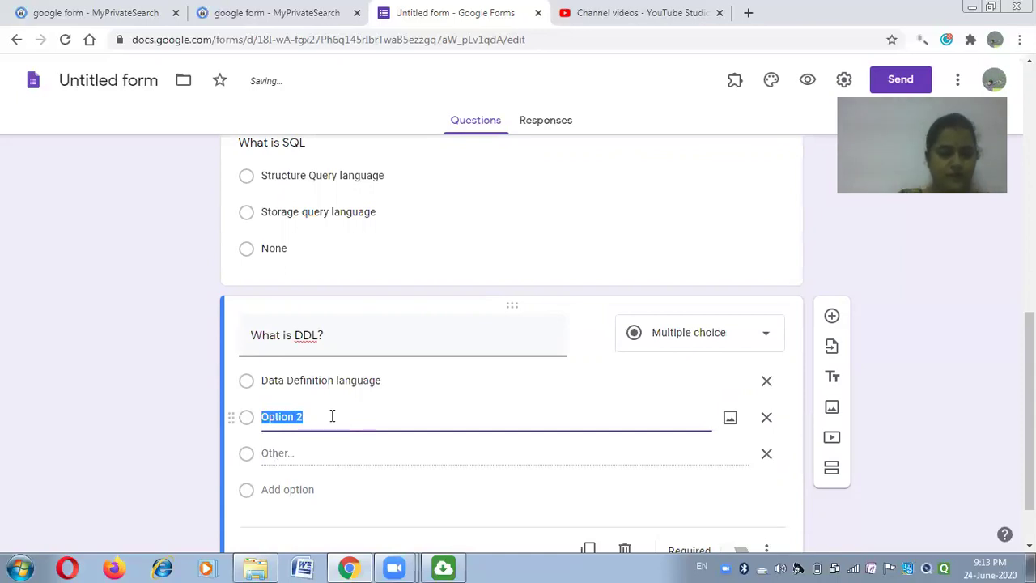
{"action": "type", "text": "Data "}
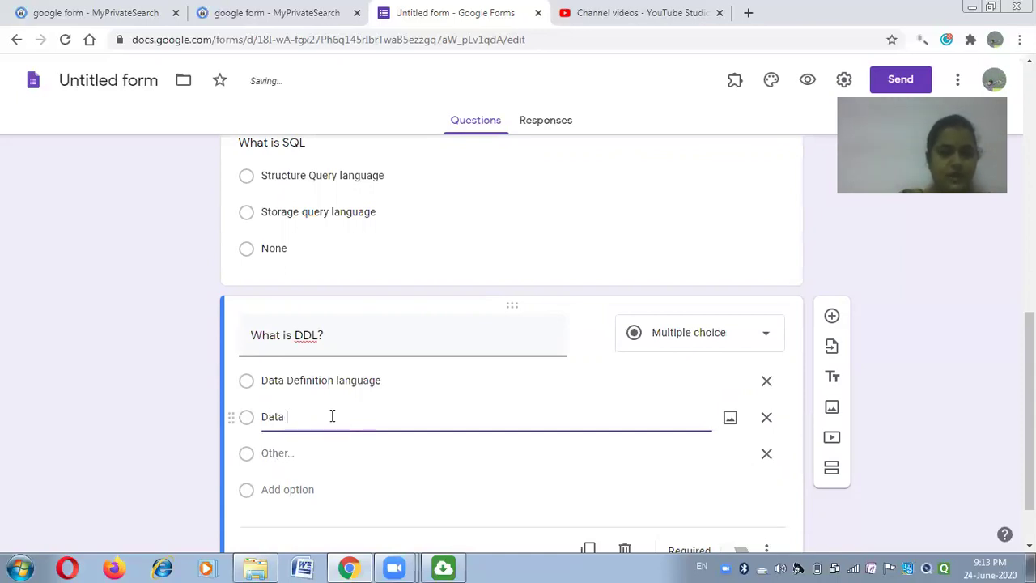
{"action": "type", "text": "mani"}
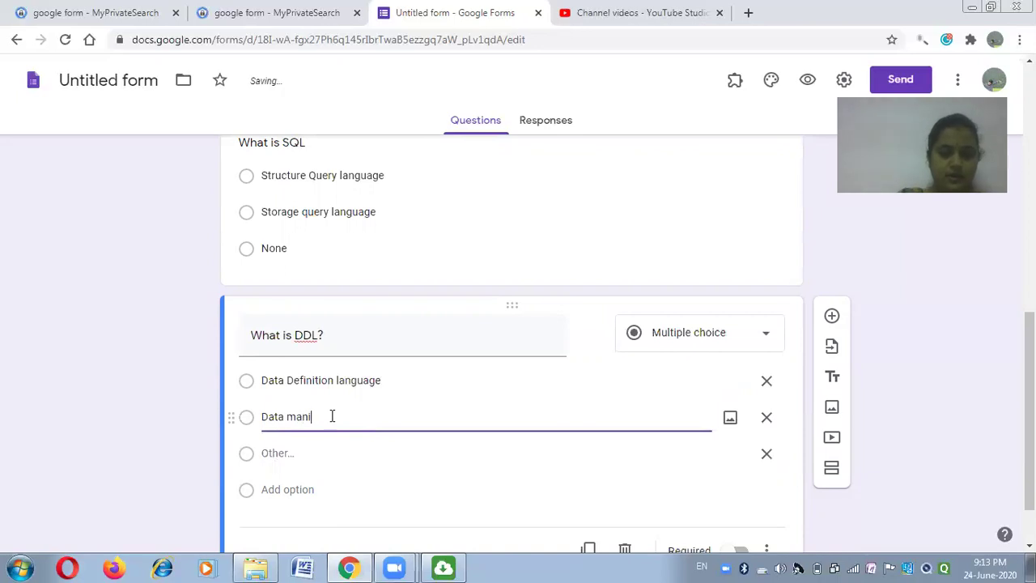
{"action": "type", "text": "pulation Langua"}
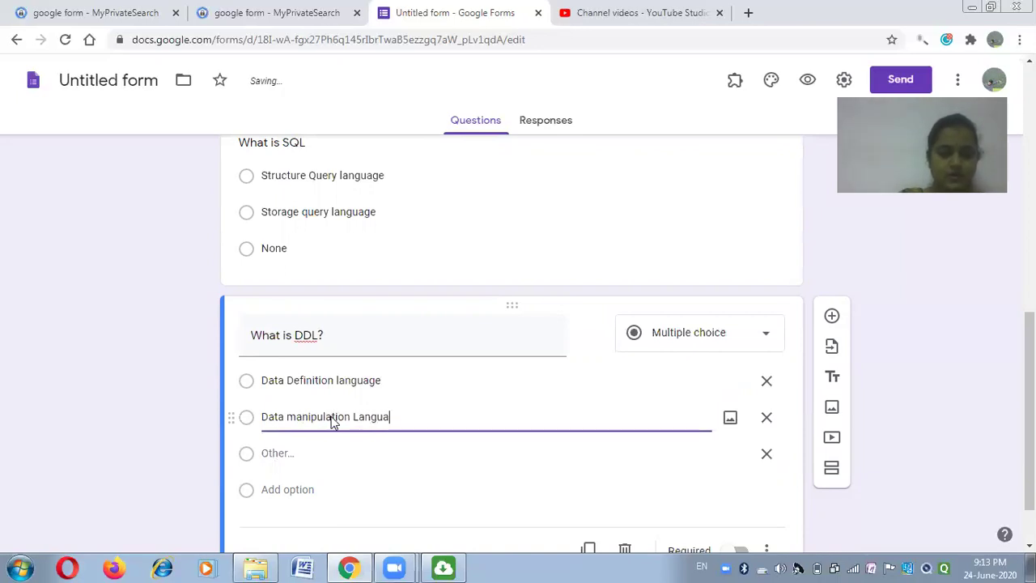
{"action": "type", "text": "ge"}
{"action": "left_click", "coordinate": [246, 494]}
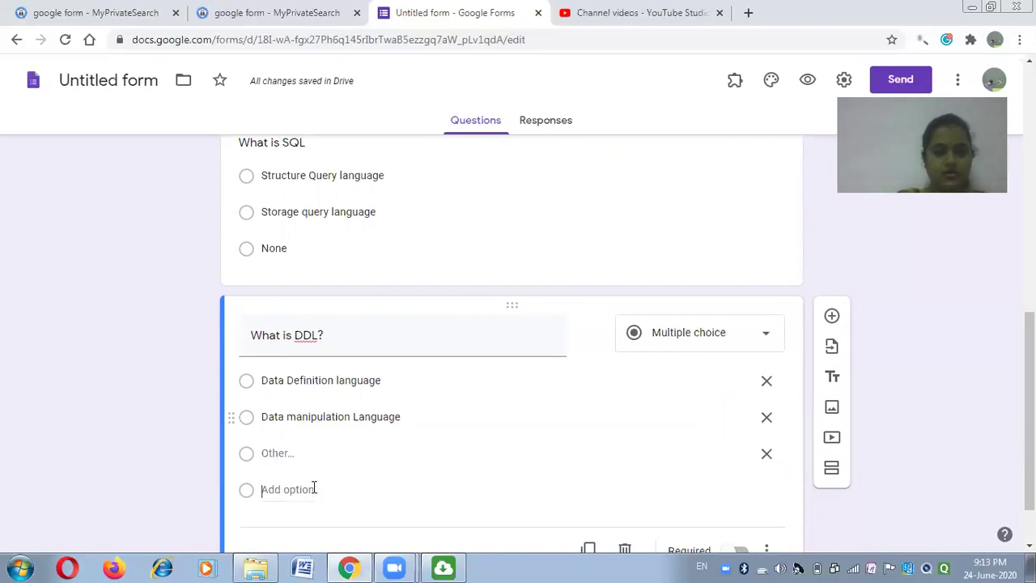
{"action": "left_click", "coordinate": [312, 489]}
{"action": "type", "text": "All"}
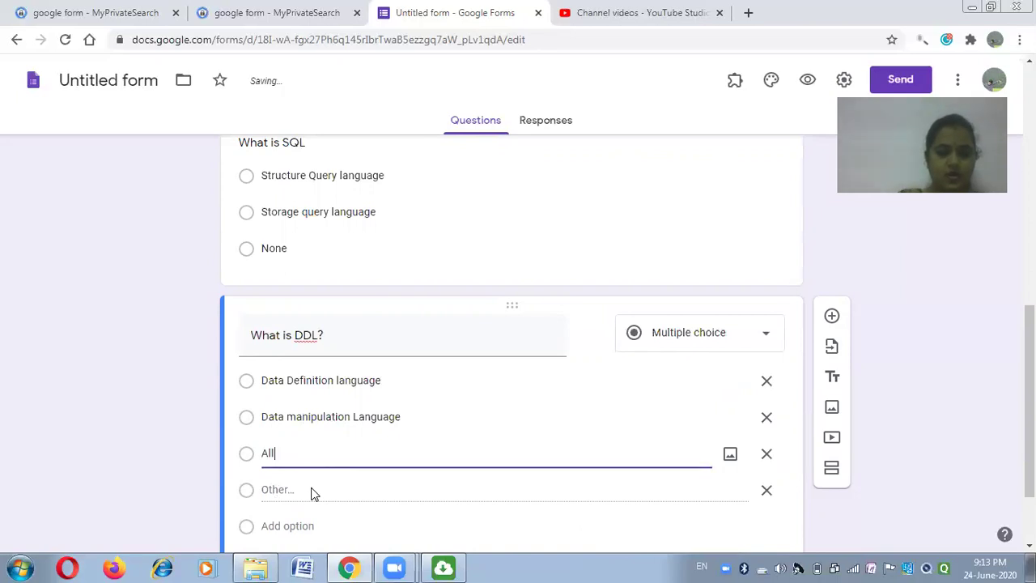
{"action": "type", "text": " of above"}
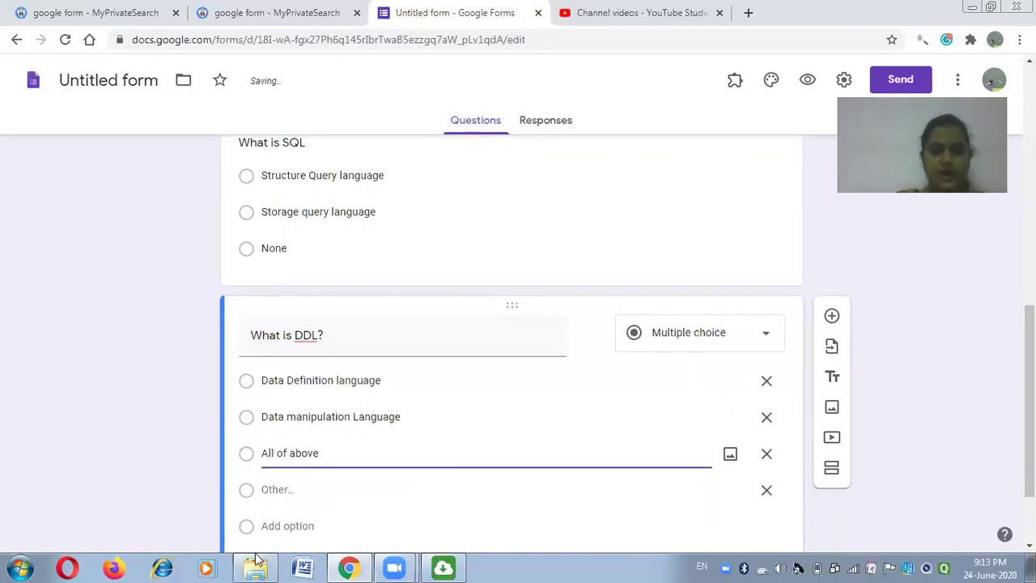
{"action": "left_click", "coordinate": [274, 526]}
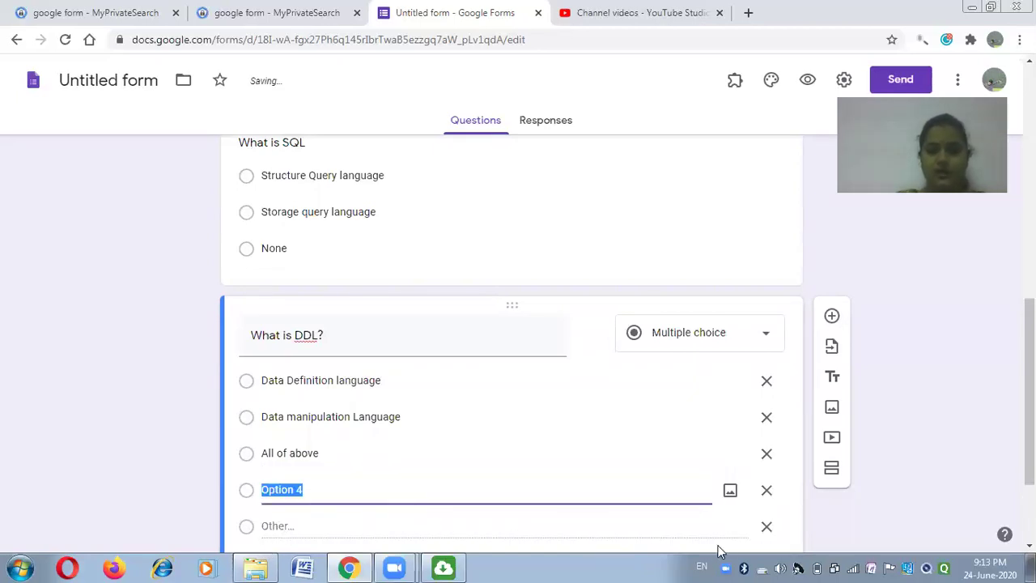
{"action": "left_click", "coordinate": [765, 528]}
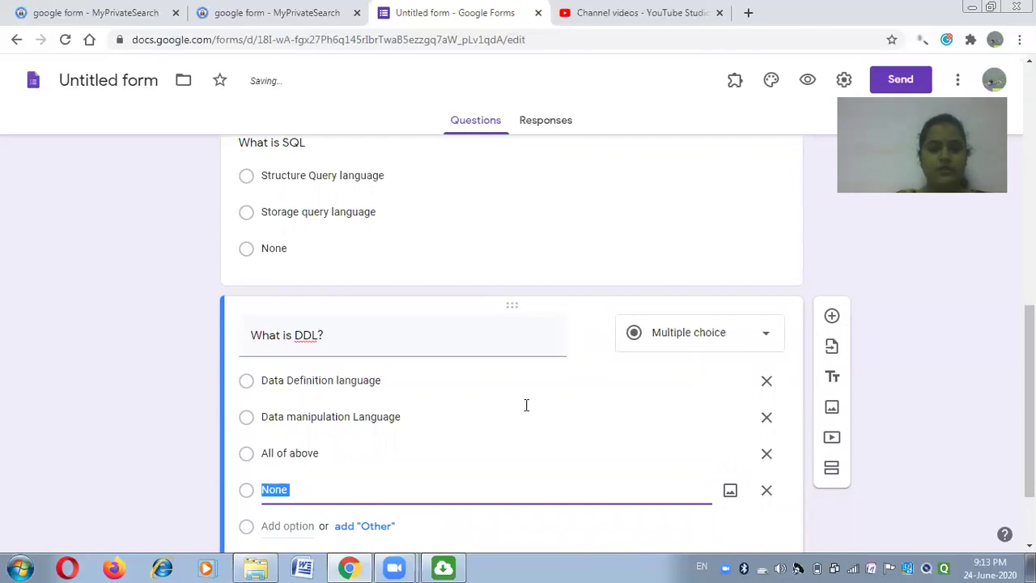
{"action": "scroll", "coordinate": [532, 426], "scroll_direction": "down", "scroll_amount": 1}
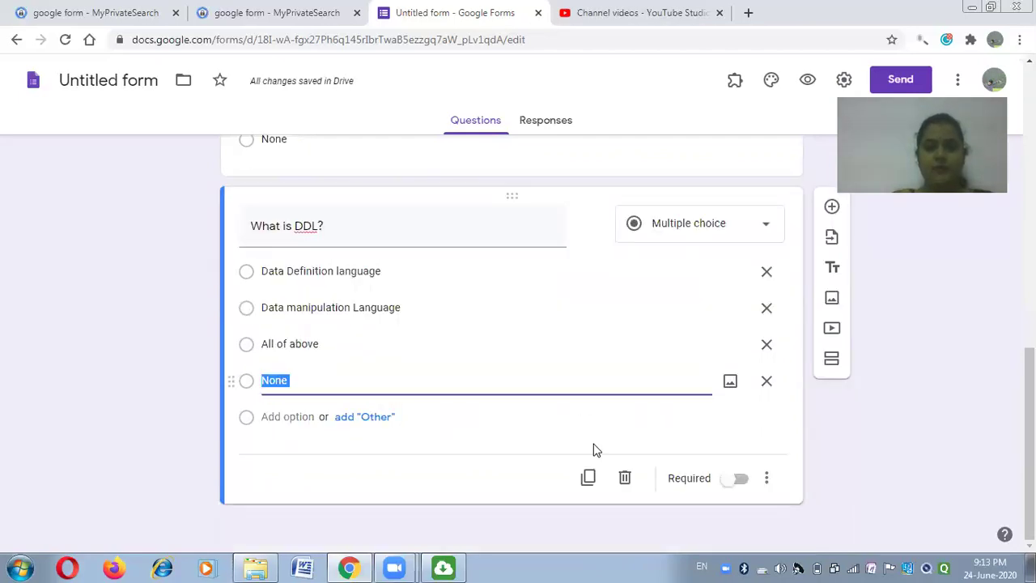
{"action": "scroll", "coordinate": [547, 445], "scroll_direction": "up", "scroll_amount": 5}
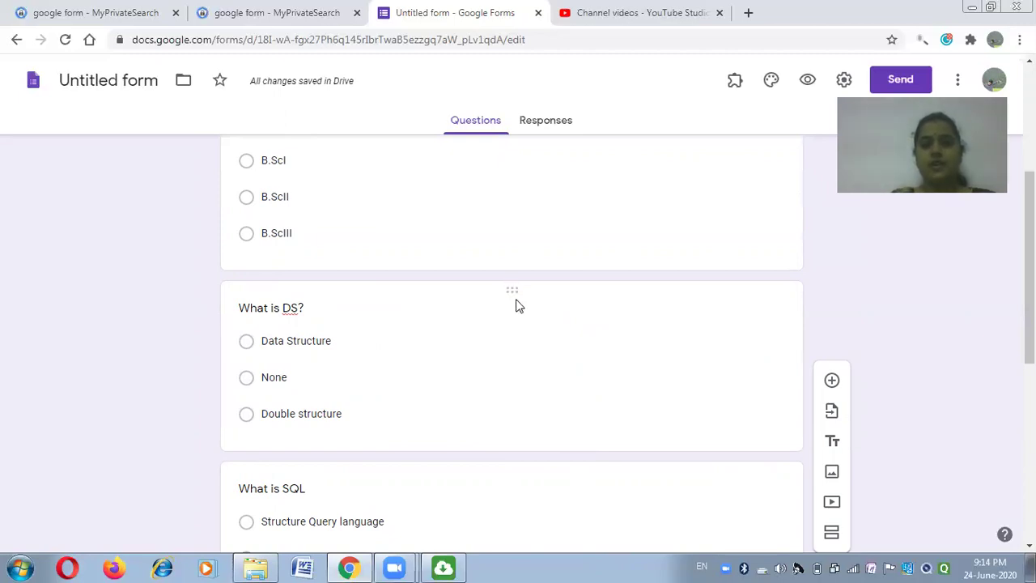
{"action": "scroll", "coordinate": [652, 394], "scroll_direction": "down", "scroll_amount": 5}
{"action": "scroll", "coordinate": [654, 391], "scroll_direction": "down", "scroll_amount": 1}
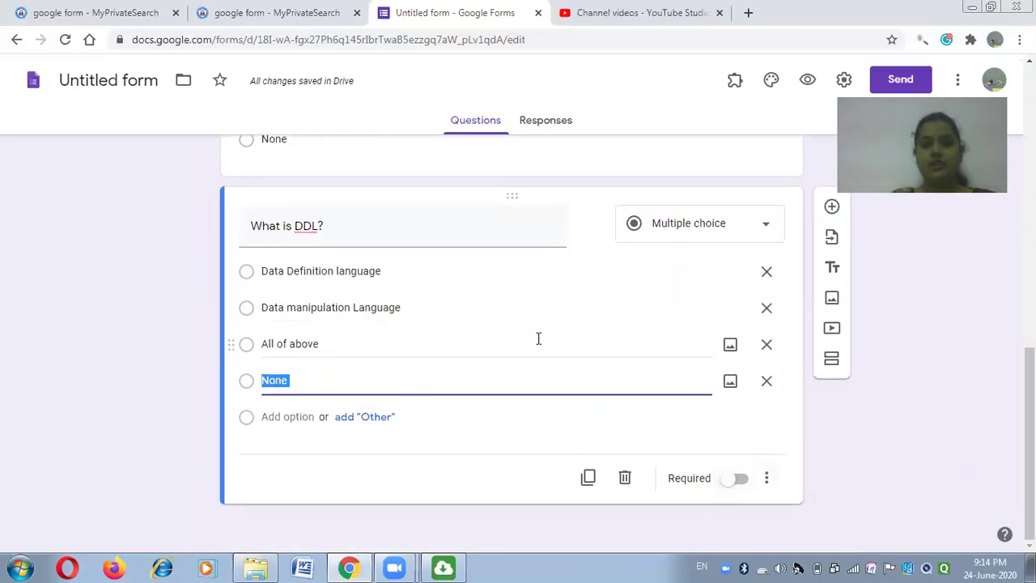
{"action": "scroll", "coordinate": [538, 340], "scroll_direction": "up", "scroll_amount": 4}
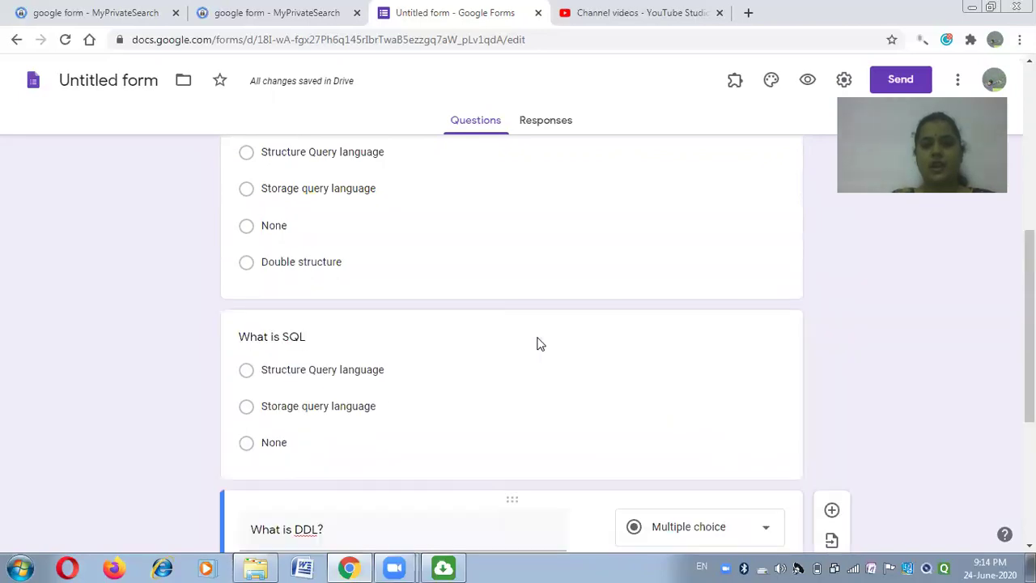
{"action": "left_click", "coordinate": [567, 430]}
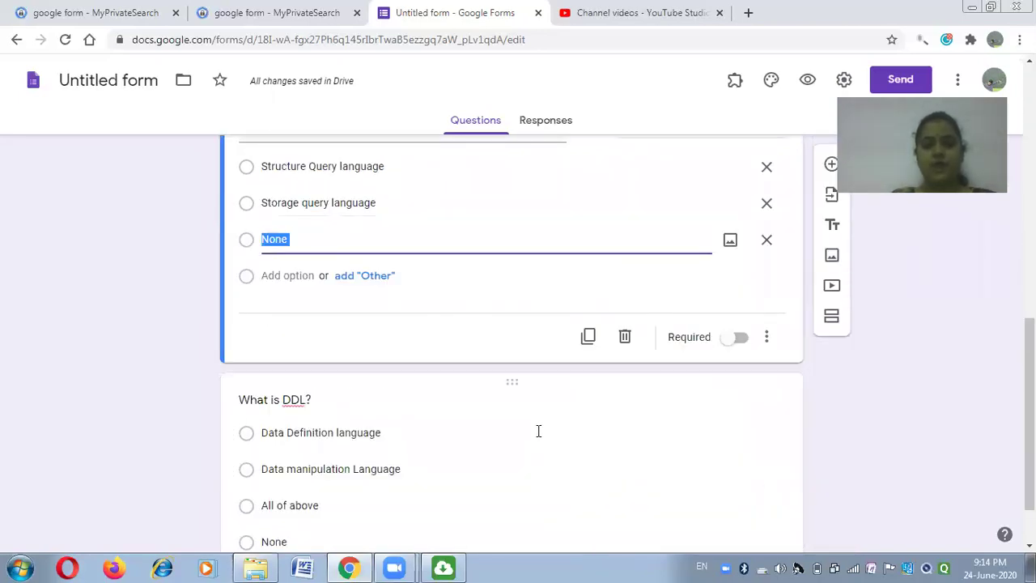
{"action": "scroll", "coordinate": [548, 335], "scroll_direction": "up", "scroll_amount": 2}
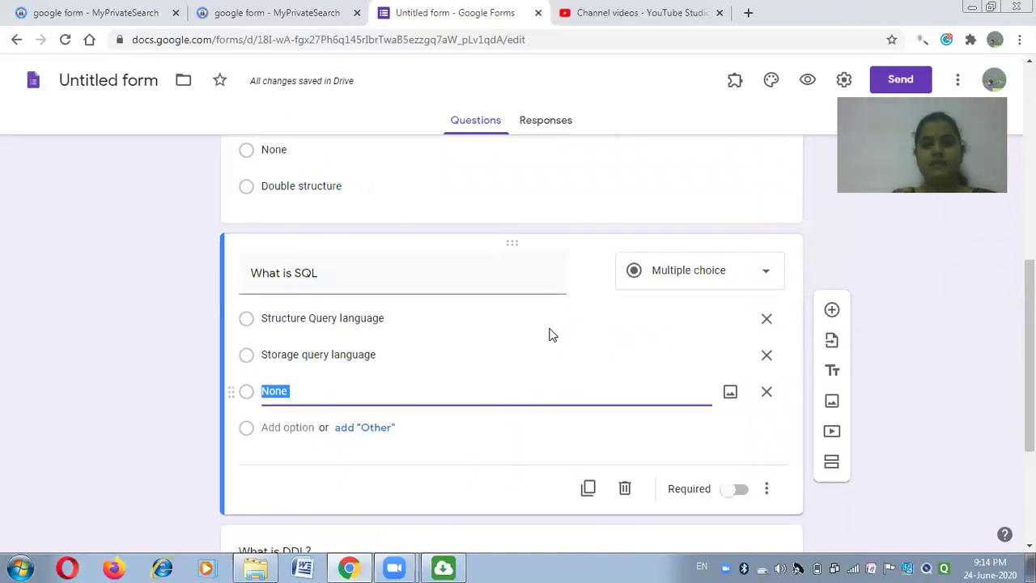
{"action": "scroll", "coordinate": [566, 338], "scroll_direction": "up", "scroll_amount": 3}
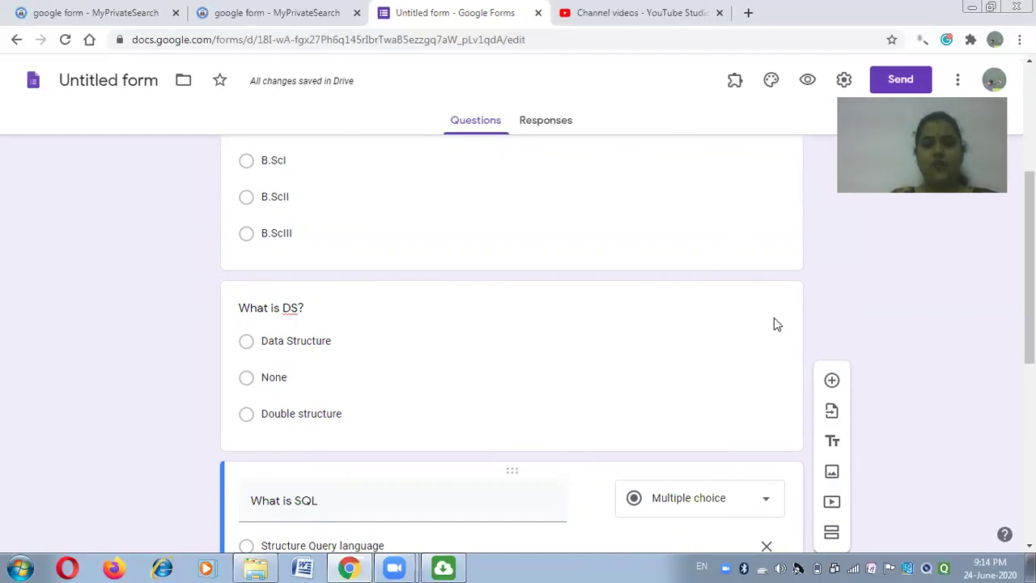
{"action": "left_click", "coordinate": [588, 358]}
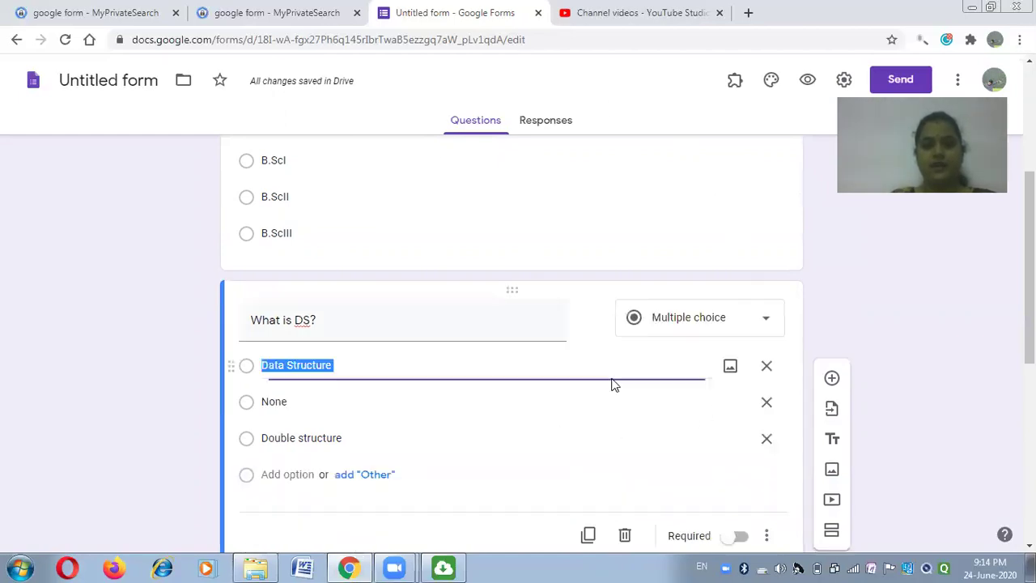
{"action": "scroll", "coordinate": [615, 395], "scroll_direction": "down", "scroll_amount": 3}
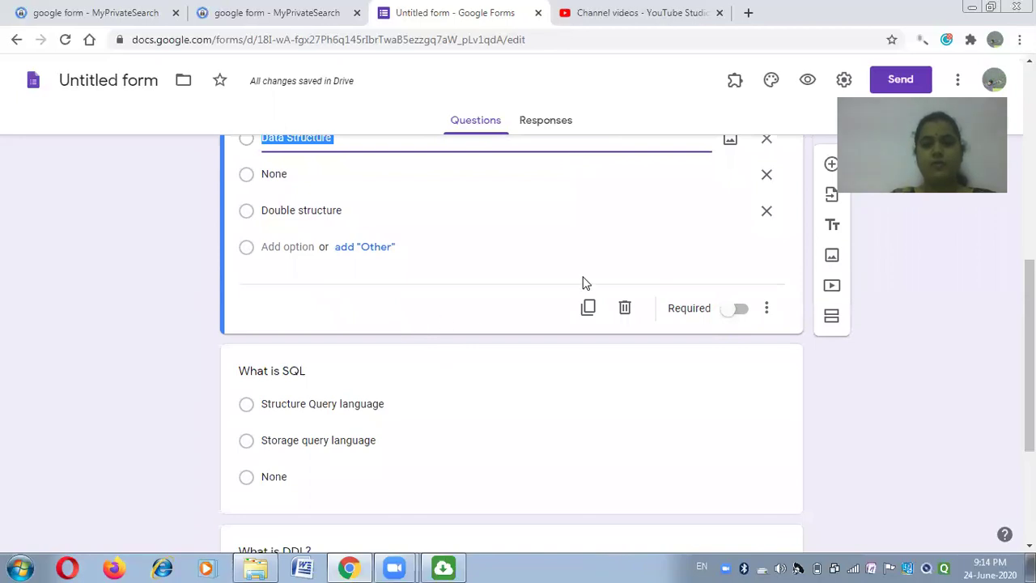
{"action": "scroll", "coordinate": [362, 285], "scroll_direction": "up", "scroll_amount": 2}
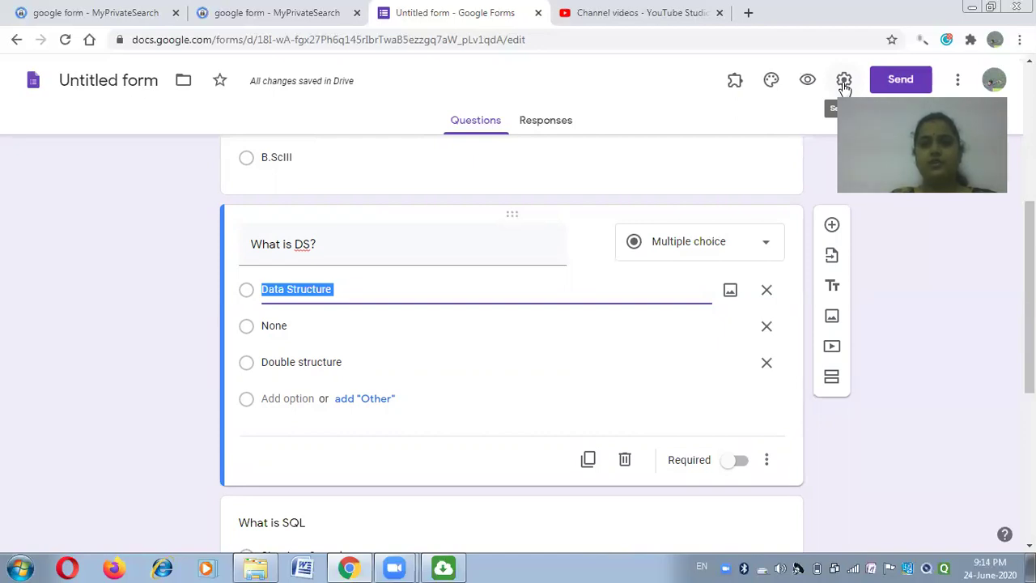
Turn on 'Make this a quiz' in the Quizzes settings and save.
{"action": "left_click", "coordinate": [843, 81]}
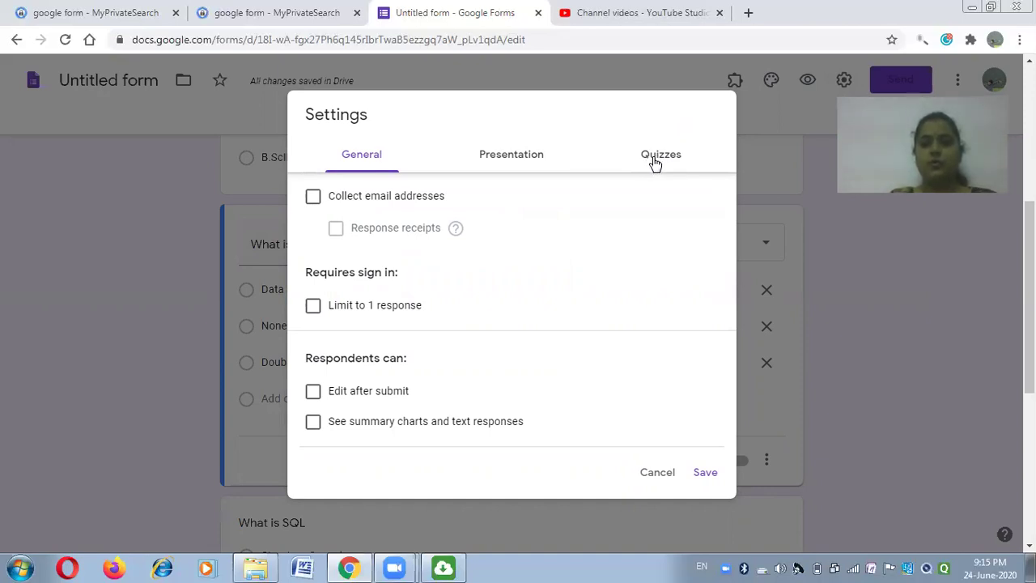
{"action": "left_click", "coordinate": [656, 163]}
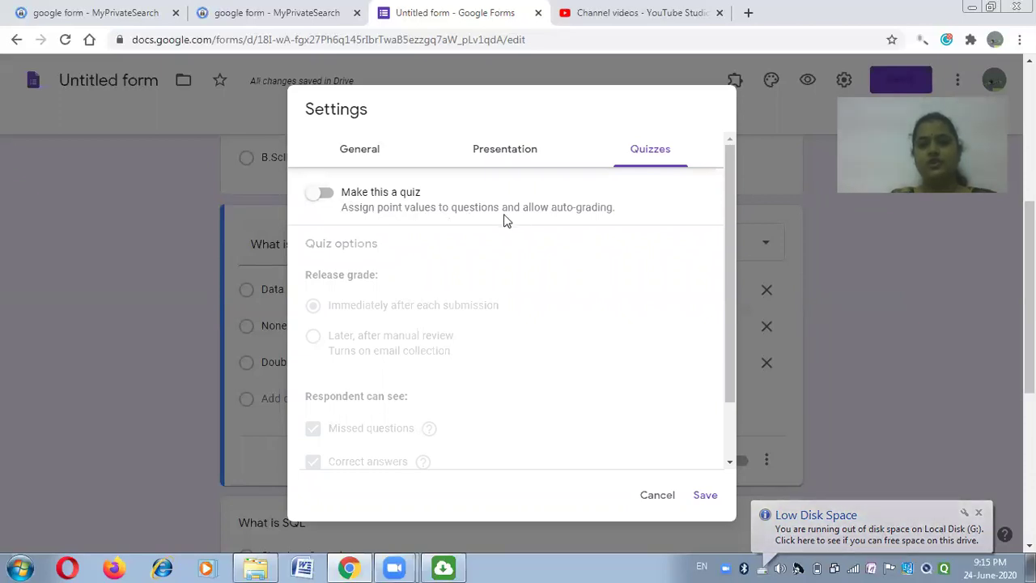
{"action": "left_click", "coordinate": [331, 201]}
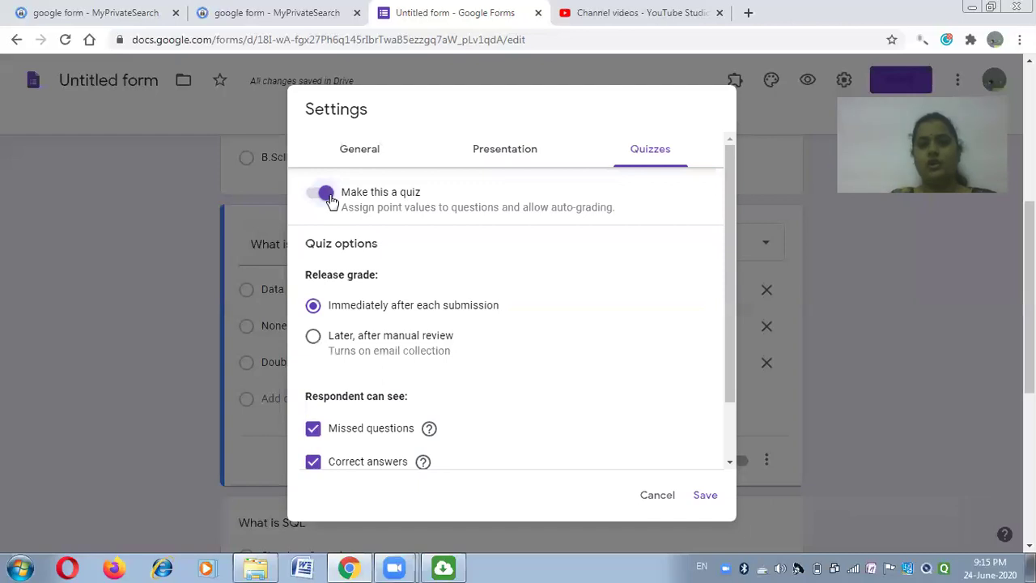
{"action": "left_click", "coordinate": [706, 497]}
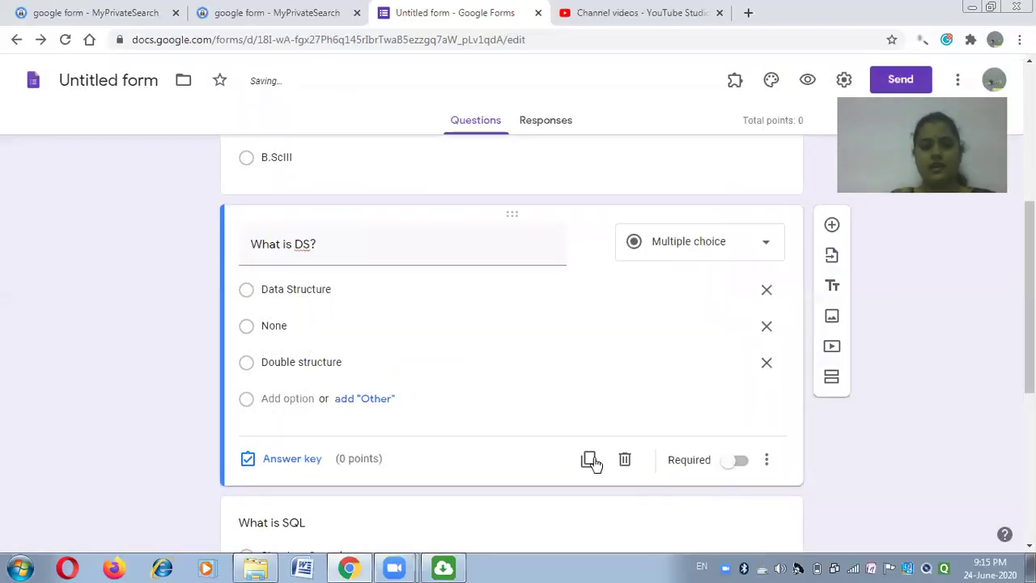
Make the Student Name and Class questions required.
{"action": "scroll", "coordinate": [502, 404], "scroll_direction": "up", "scroll_amount": 4}
{"action": "scroll", "coordinate": [502, 401], "scroll_direction": "down", "scroll_amount": 3}
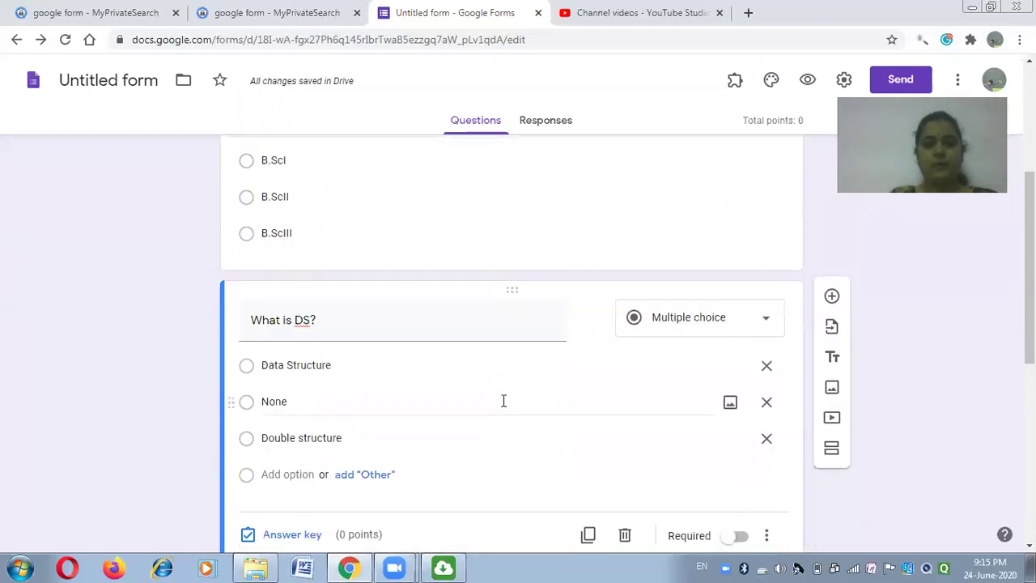
{"action": "scroll", "coordinate": [520, 339], "scroll_direction": "up", "scroll_amount": 3}
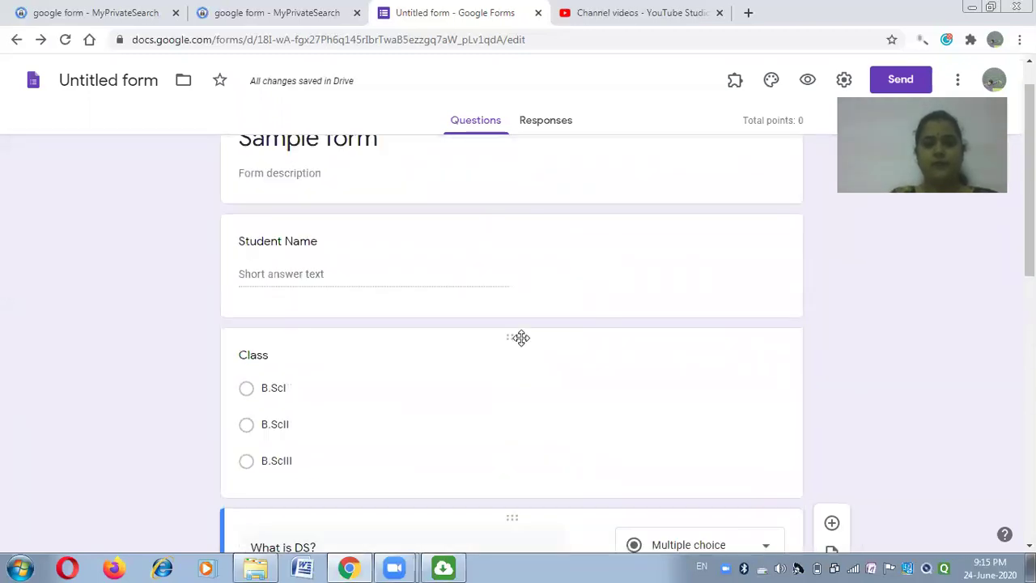
{"action": "left_click", "coordinate": [537, 269]}
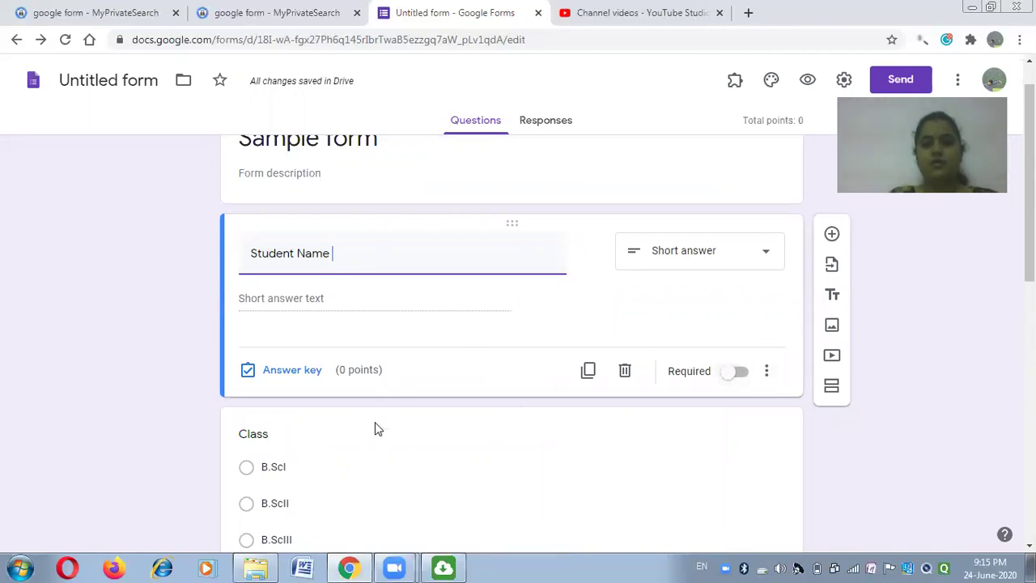
{"action": "left_click", "coordinate": [740, 373]}
{"action": "scroll", "coordinate": [552, 452], "scroll_direction": "down", "scroll_amount": 3}
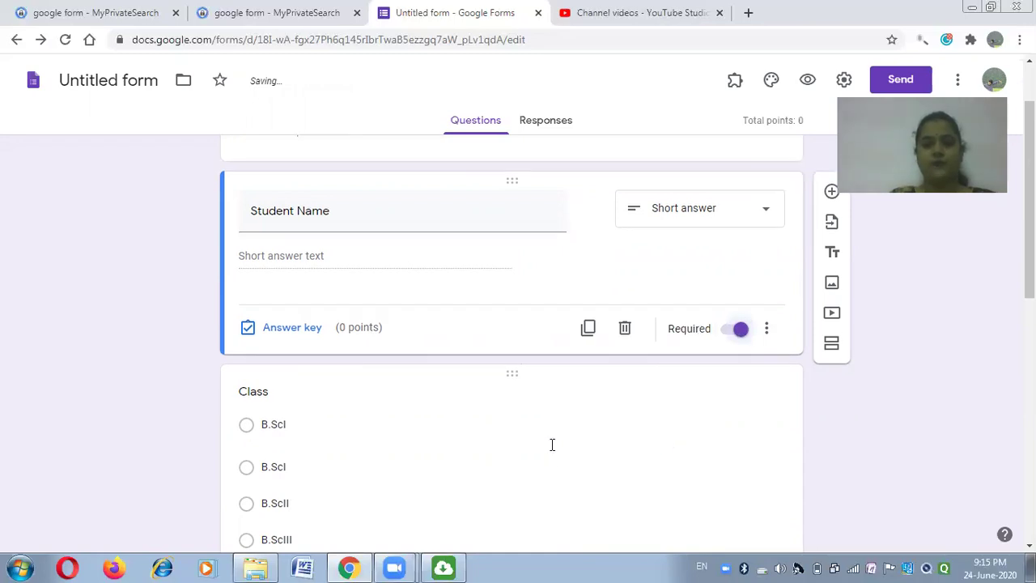
{"action": "left_click", "coordinate": [524, 208]}
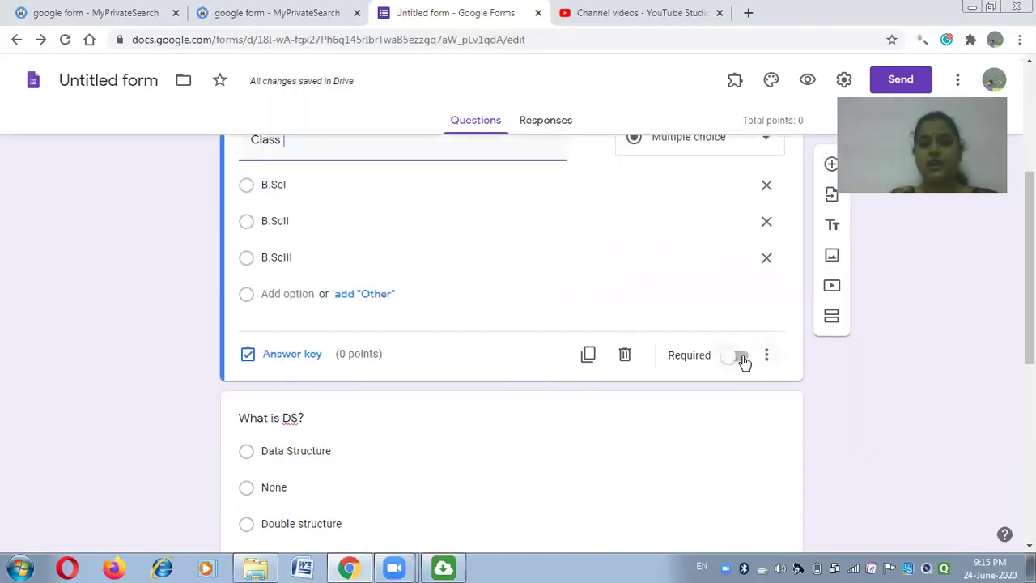
{"action": "left_click", "coordinate": [740, 359]}
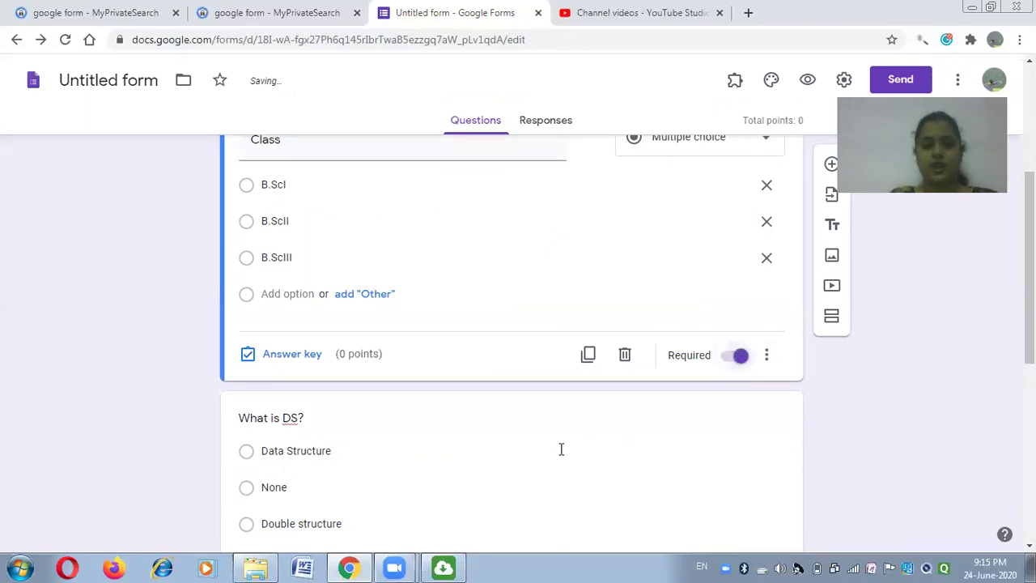
{"action": "scroll", "coordinate": [561, 449], "scroll_direction": "down", "scroll_amount": 2}
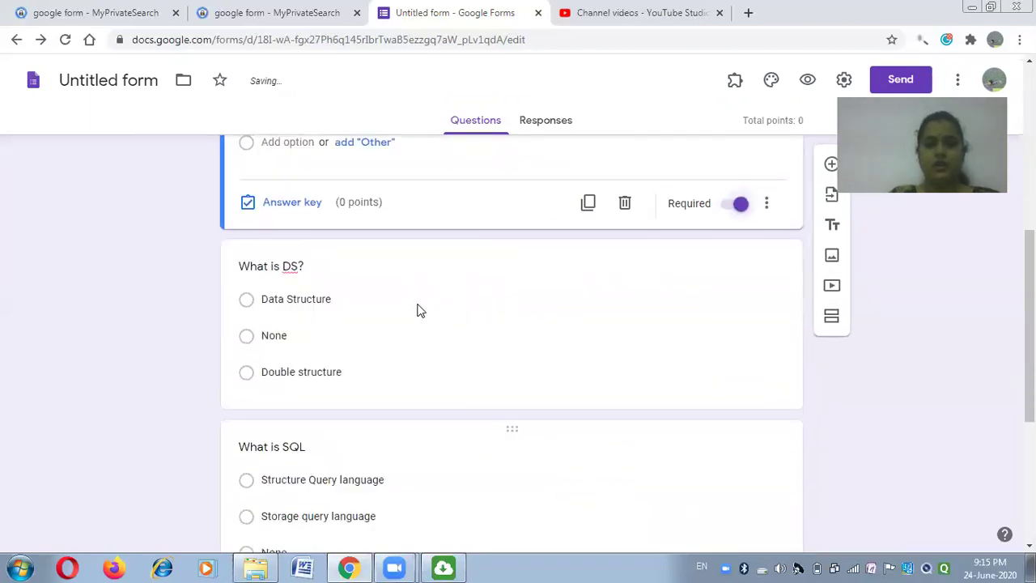
{"action": "scroll", "coordinate": [328, 212], "scroll_direction": "up", "scroll_amount": 3}
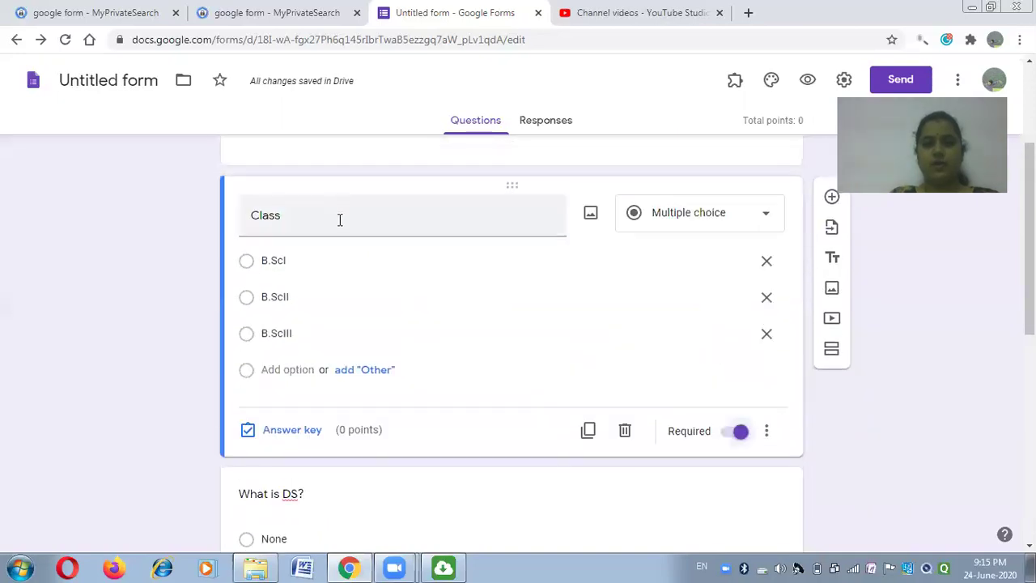
{"action": "scroll", "coordinate": [389, 267], "scroll_direction": "down", "scroll_amount": 2}
{"action": "scroll", "coordinate": [451, 335], "scroll_direction": "down", "scroll_amount": 2}
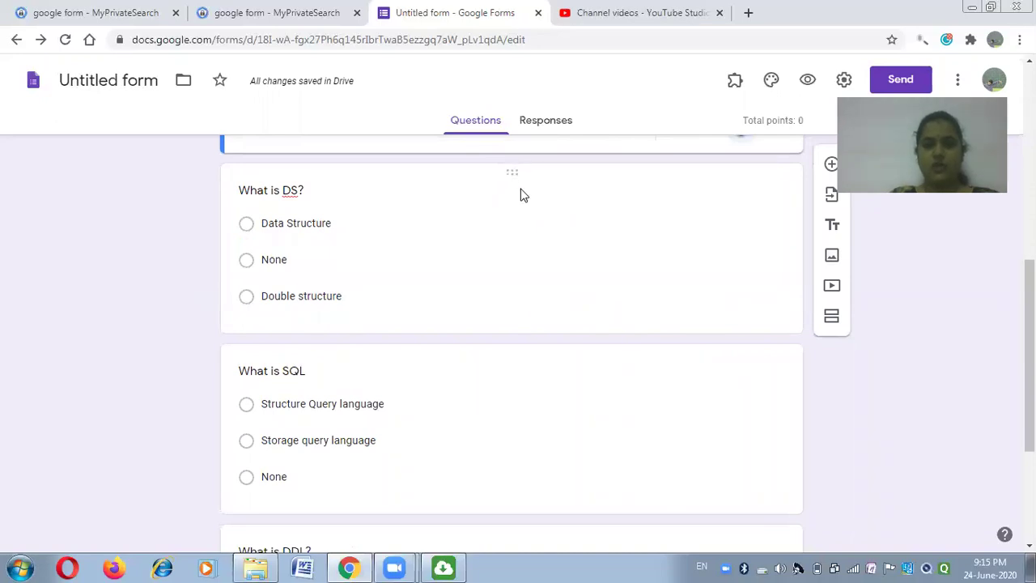
Make 'What is DS?' required and set its answer key worth 2 points.
{"action": "left_click", "coordinate": [522, 194]}
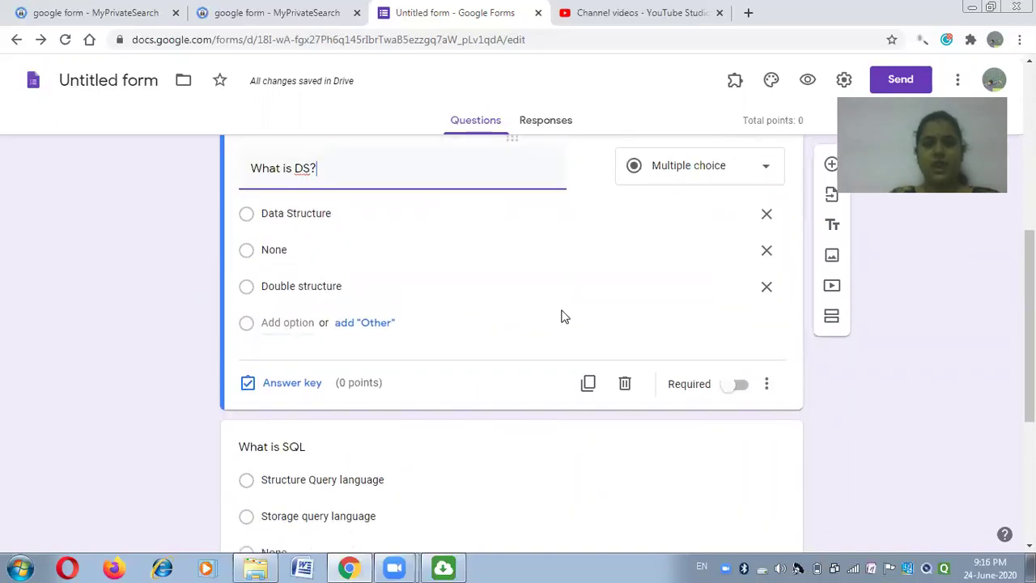
{"action": "scroll", "coordinate": [562, 314], "scroll_direction": "up", "scroll_amount": 1}
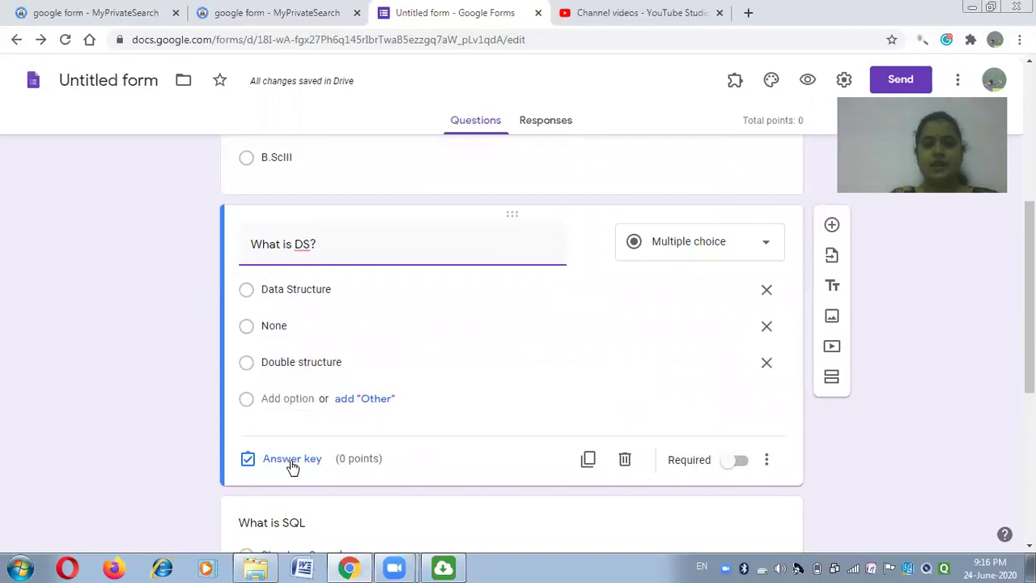
{"action": "left_click", "coordinate": [740, 460]}
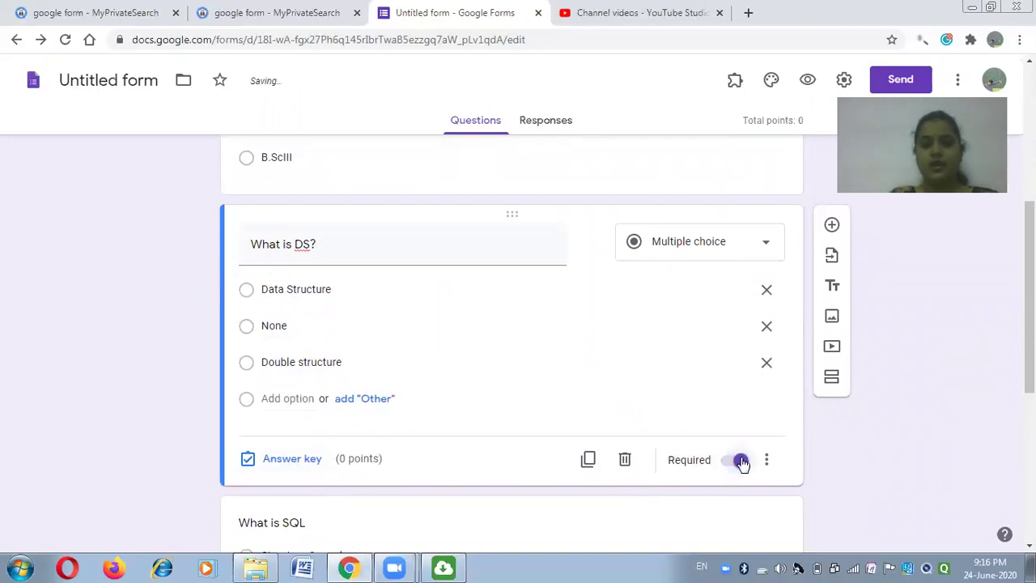
{"action": "left_click", "coordinate": [287, 459]}
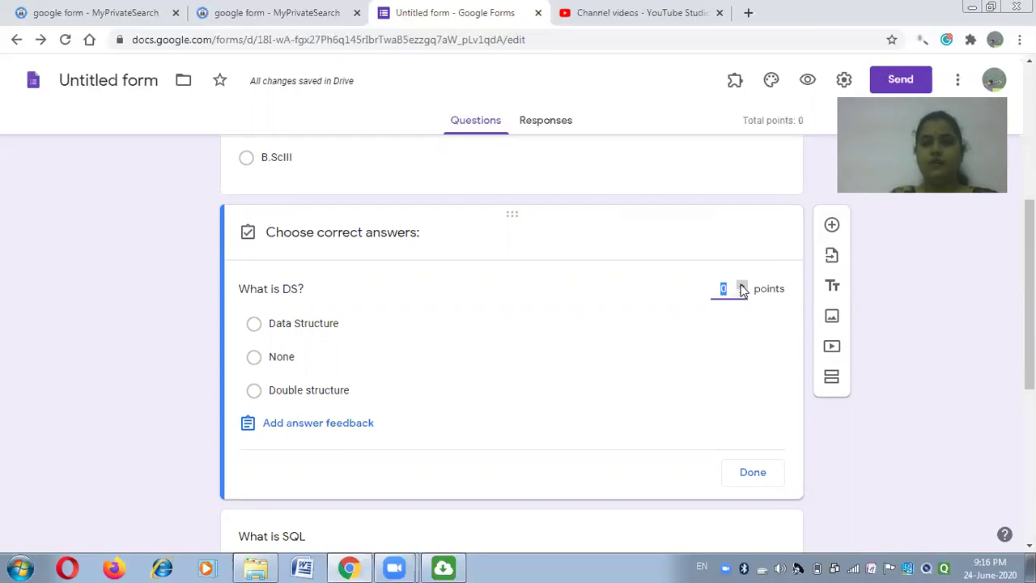
{"action": "left_click", "coordinate": [741, 288]}
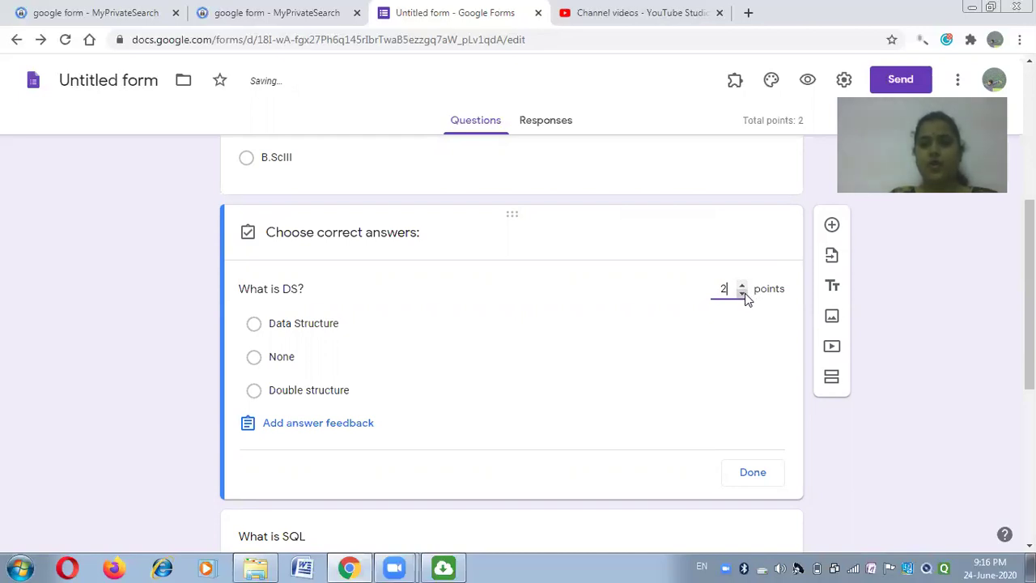
{"action": "left_click", "coordinate": [741, 285]}
{"action": "left_click", "coordinate": [753, 473]}
{"action": "scroll", "coordinate": [577, 446], "scroll_direction": "down", "scroll_amount": 3}
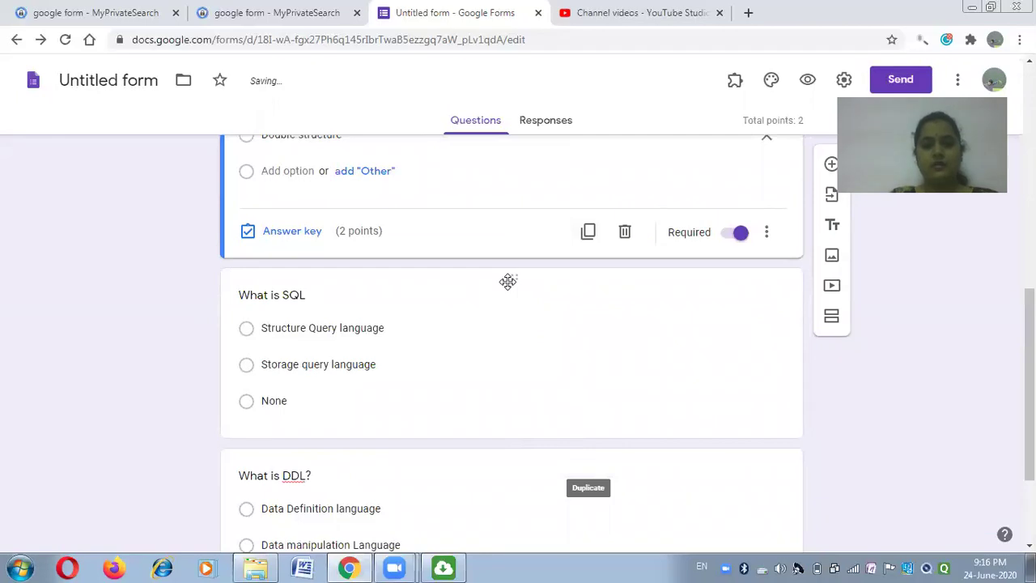
Make 'What is SQL' required and set its answer key worth 2 points.
{"action": "left_click", "coordinate": [518, 434]}
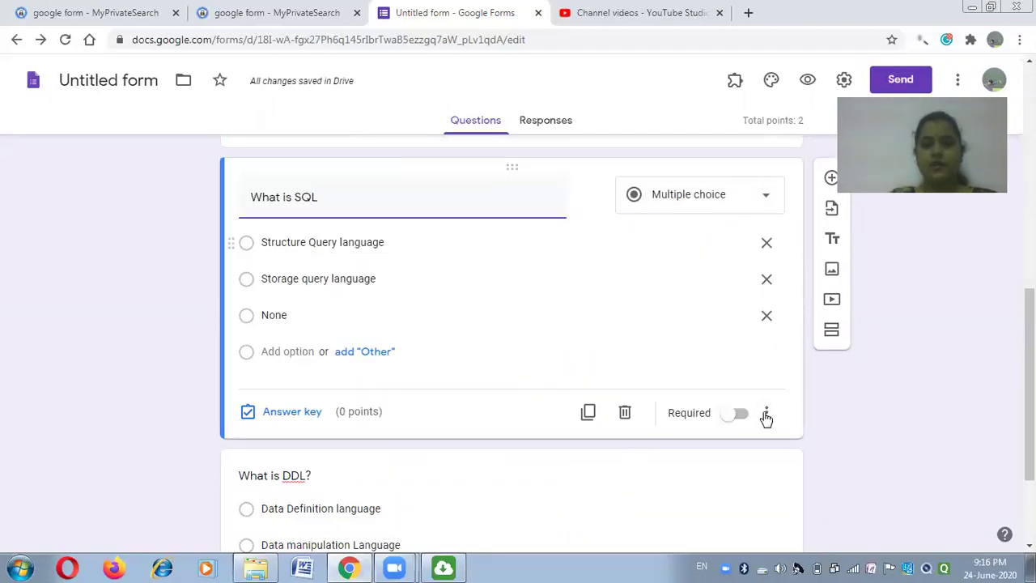
{"action": "left_click", "coordinate": [740, 414]}
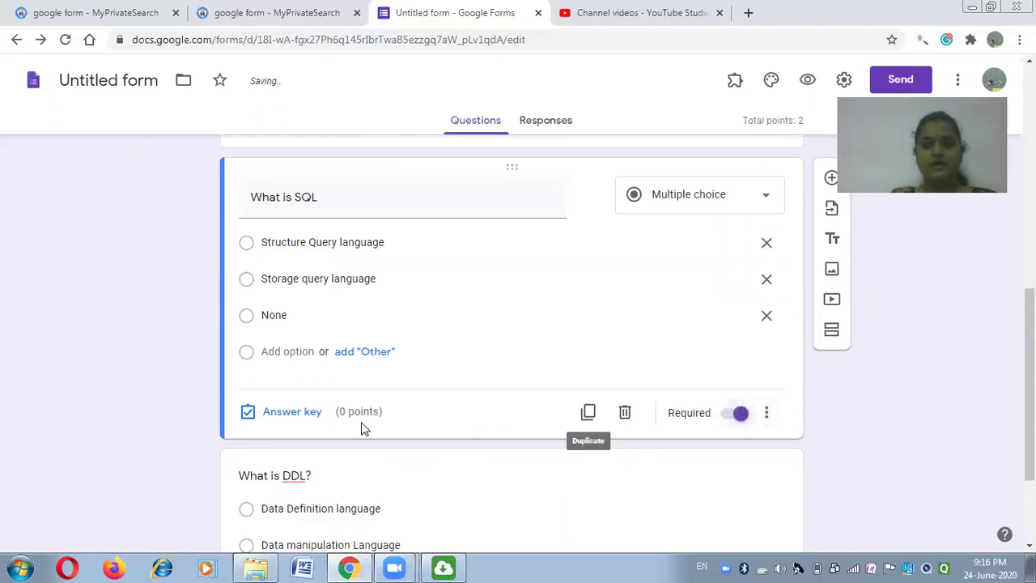
{"action": "left_click", "coordinate": [289, 413]}
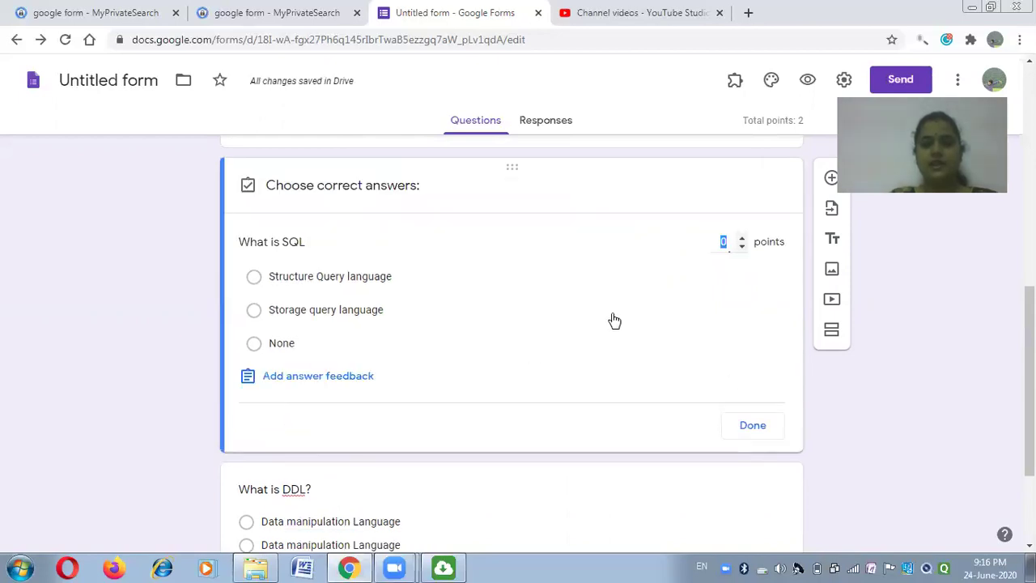
{"action": "left_click", "coordinate": [741, 240]}
{"action": "left_click", "coordinate": [741, 239]}
{"action": "scroll", "coordinate": [735, 372], "scroll_direction": "down", "scroll_amount": 2}
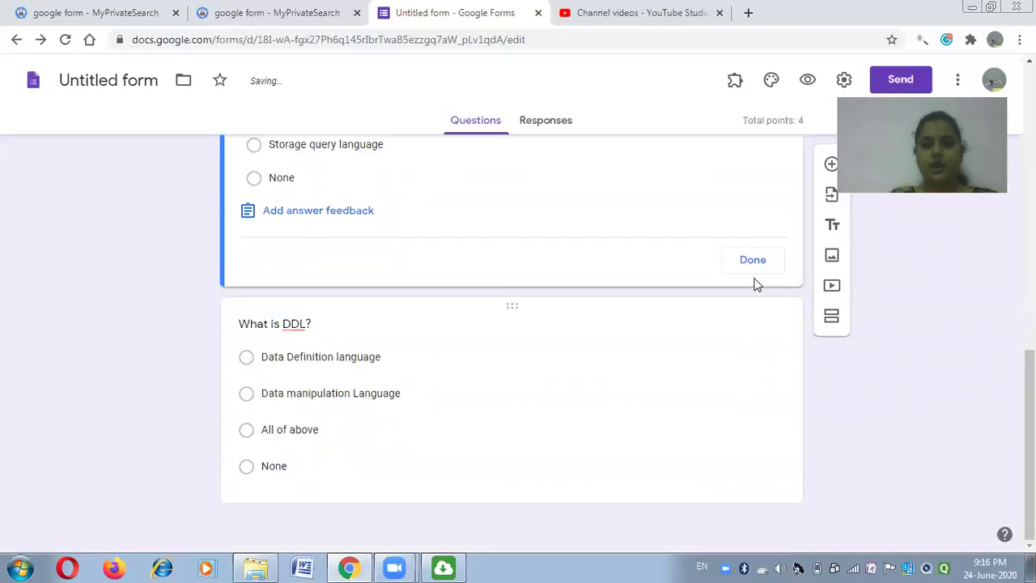
{"action": "left_click", "coordinate": [749, 265]}
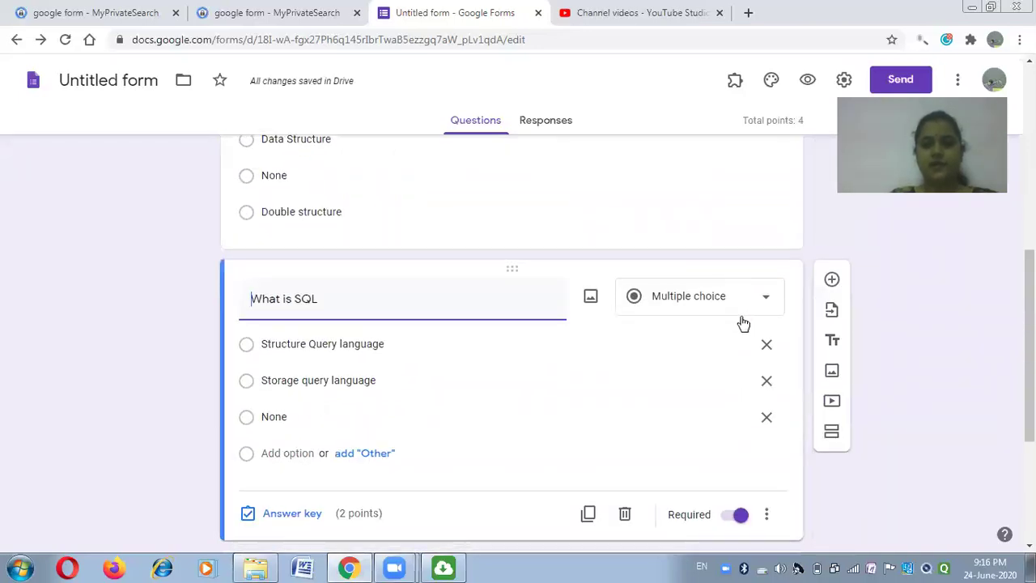
{"action": "scroll", "coordinate": [547, 441], "scroll_direction": "down", "scroll_amount": 3}
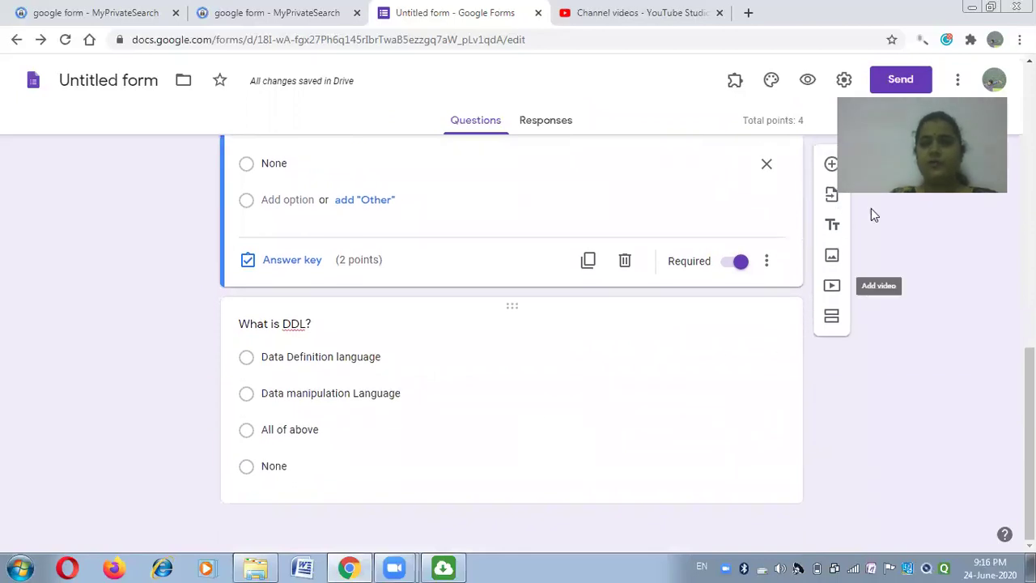
{"action": "left_click", "coordinate": [891, 84]}
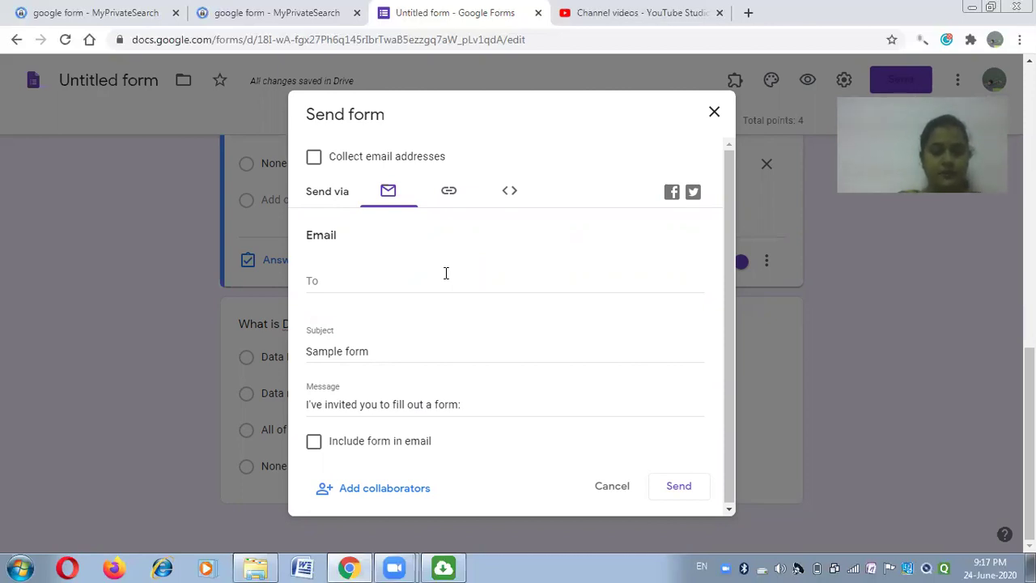
Email the quiz to the recipient's e-mail address.
{"action": "left_click", "coordinate": [445, 272]}
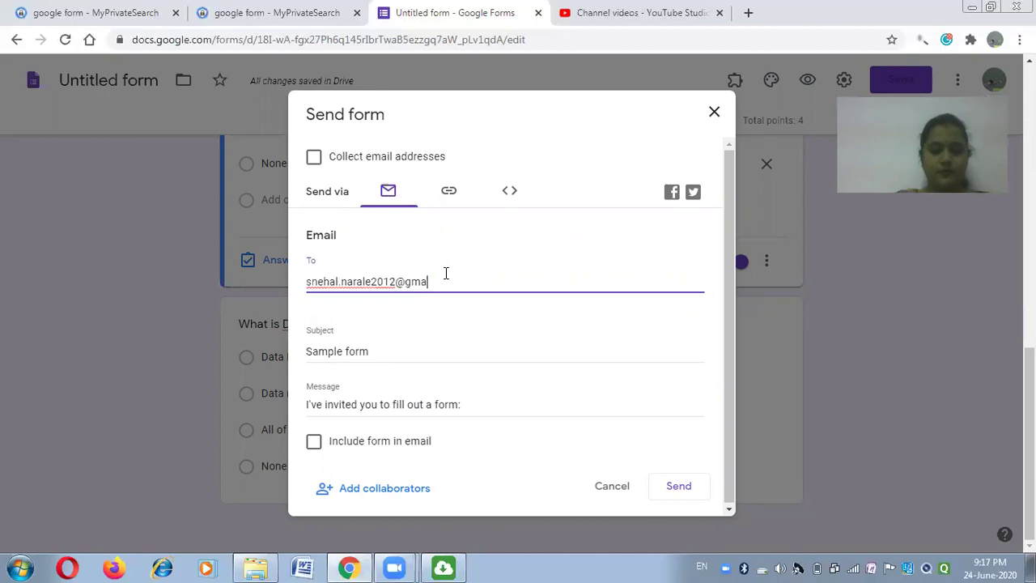
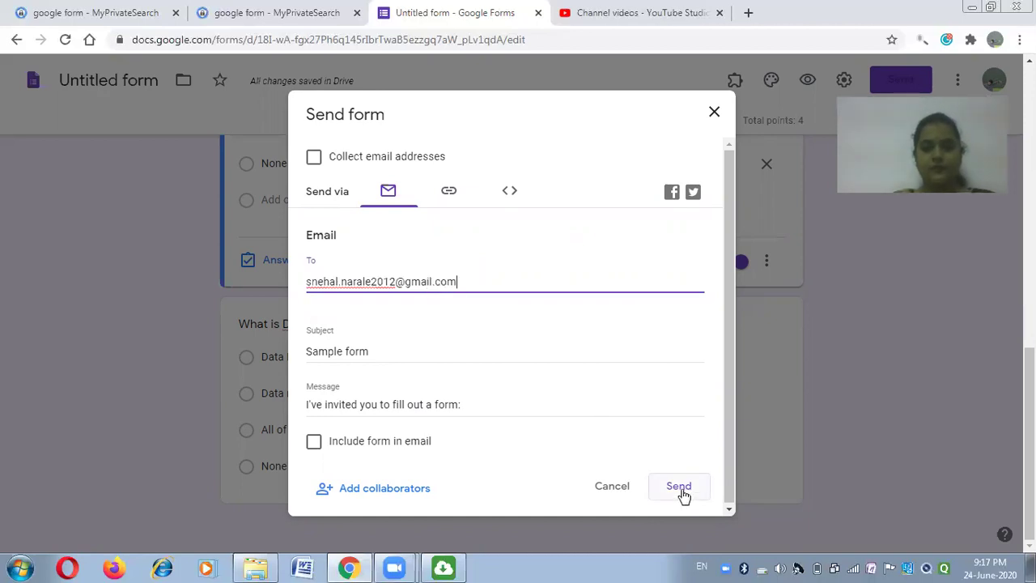
{"action": "left_click", "coordinate": [681, 491]}
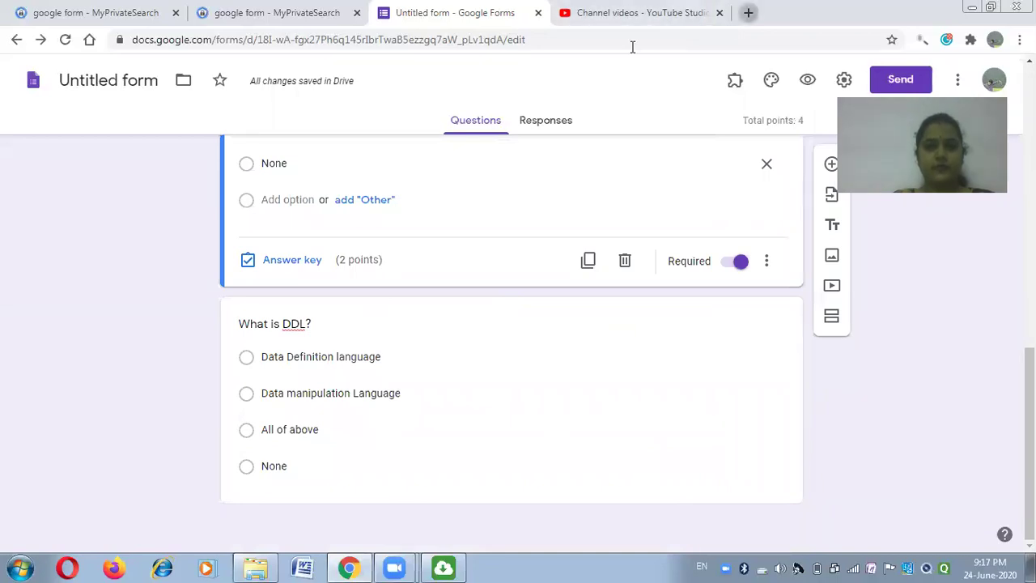
{"action": "key", "text": "ctrl+t"}
In Gmail, open the Sample form invitation and launch the live form.
{"action": "type", "text": "www."}
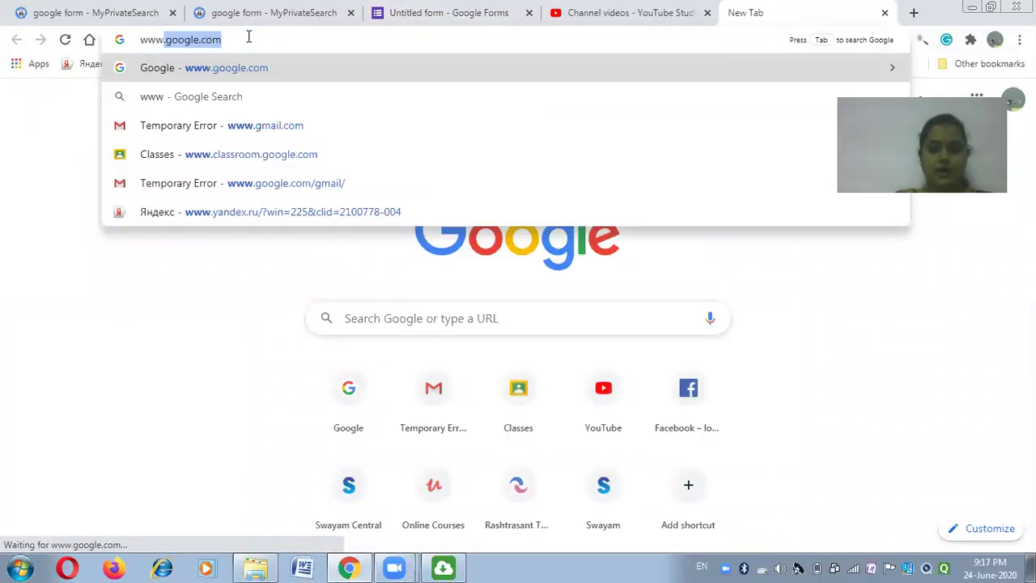
{"action": "type", "text": "gmail"}
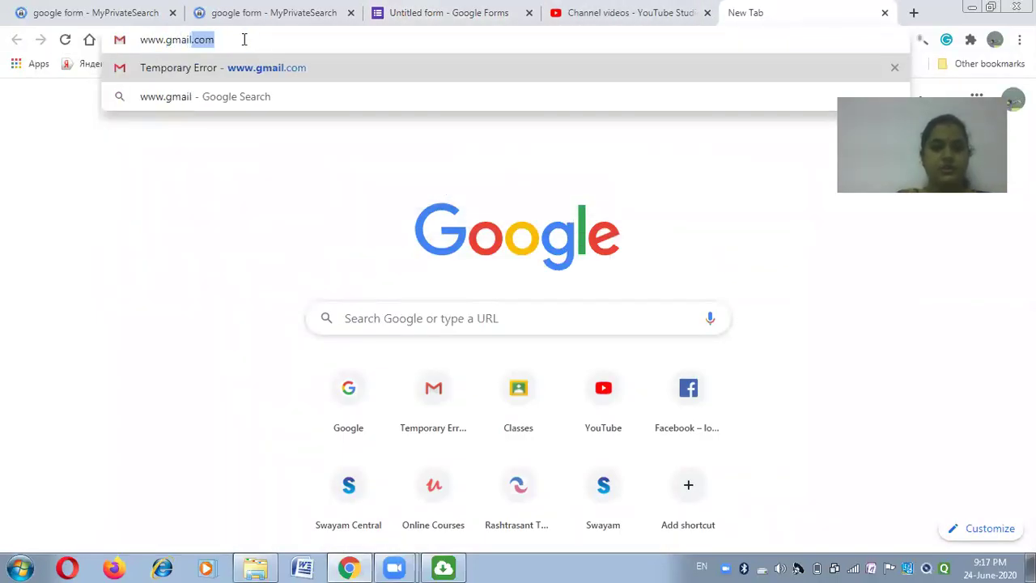
{"action": "key", "text": "Return"}
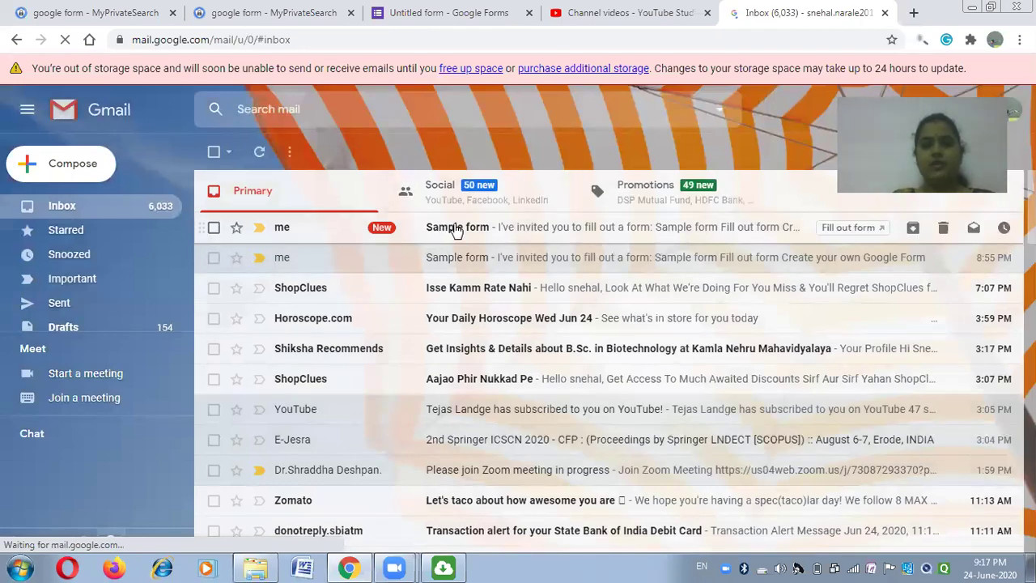
{"action": "left_click", "coordinate": [457, 234]}
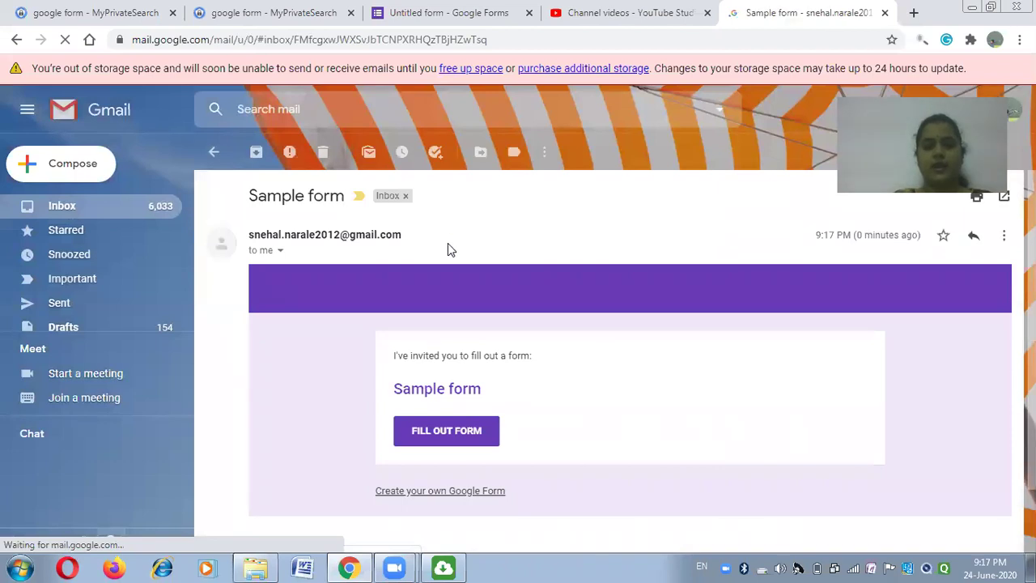
{"action": "left_click", "coordinate": [450, 436]}
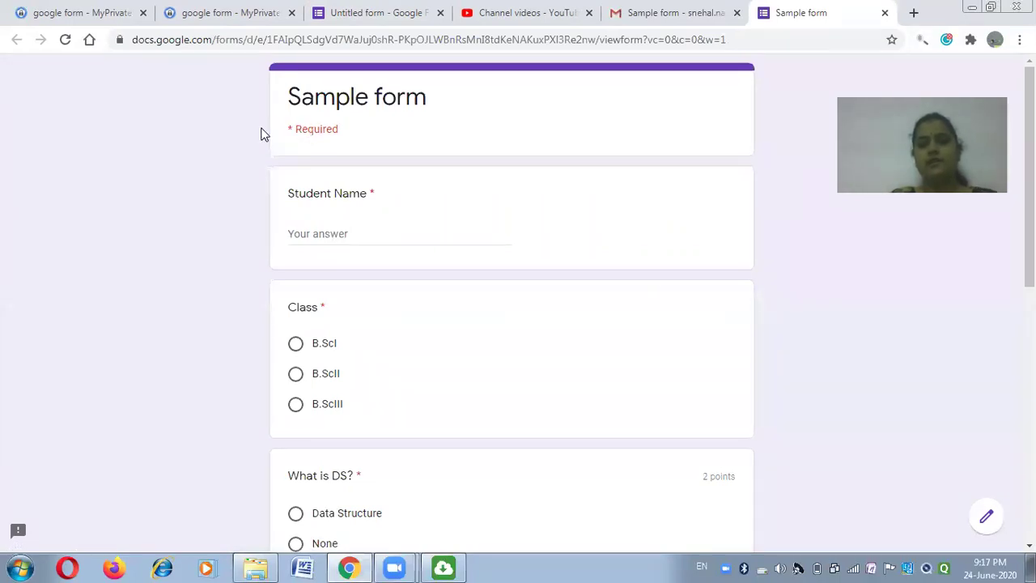
Fill in the student's name, choose B.ScIII as the class, and answer Data Structure for What is DS?
{"action": "left_click", "coordinate": [348, 234]}
{"action": "type", "text": "Snehal"}
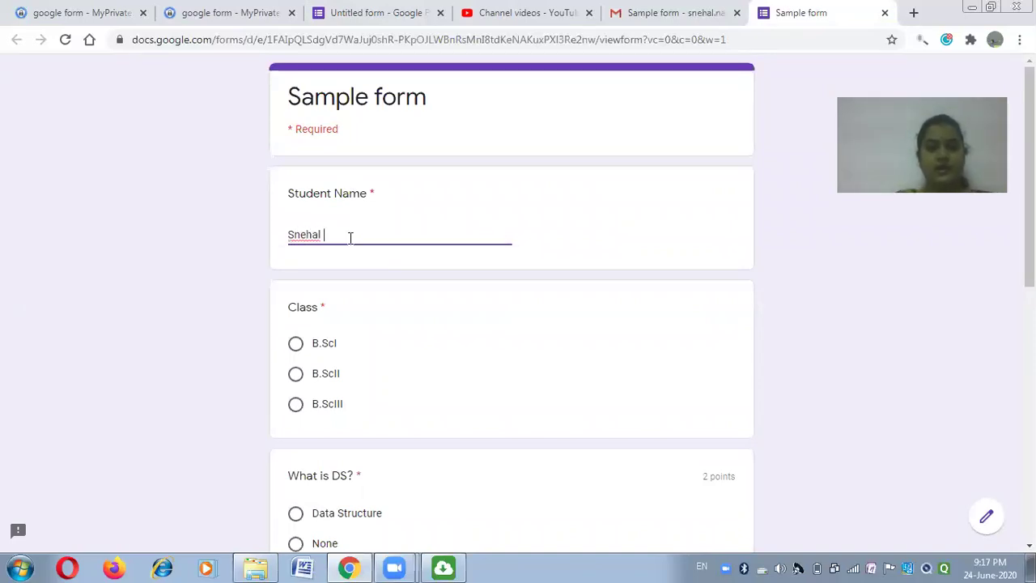
{"action": "left_click", "coordinate": [295, 404]}
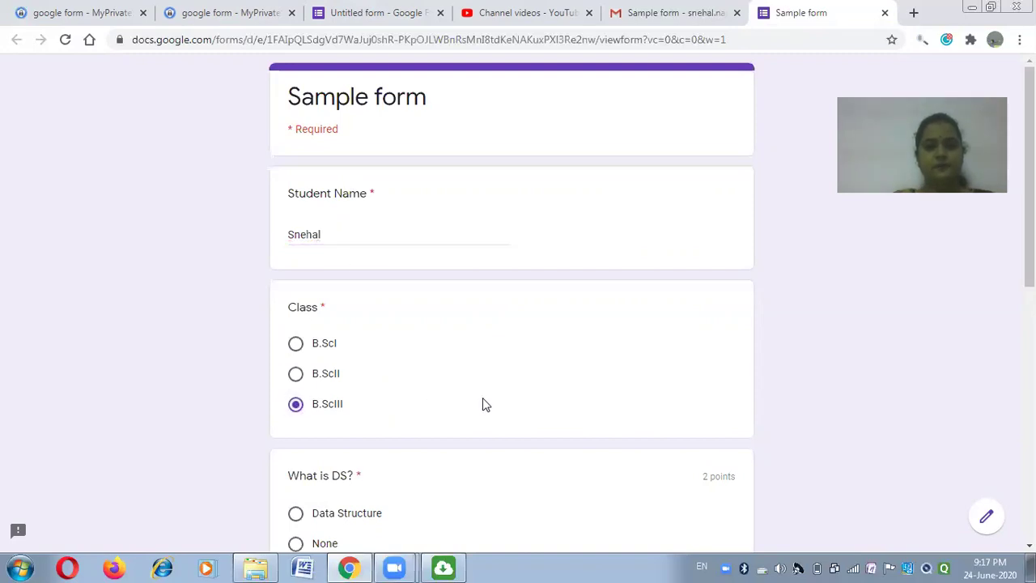
{"action": "scroll", "coordinate": [470, 402], "scroll_direction": "down", "scroll_amount": 4}
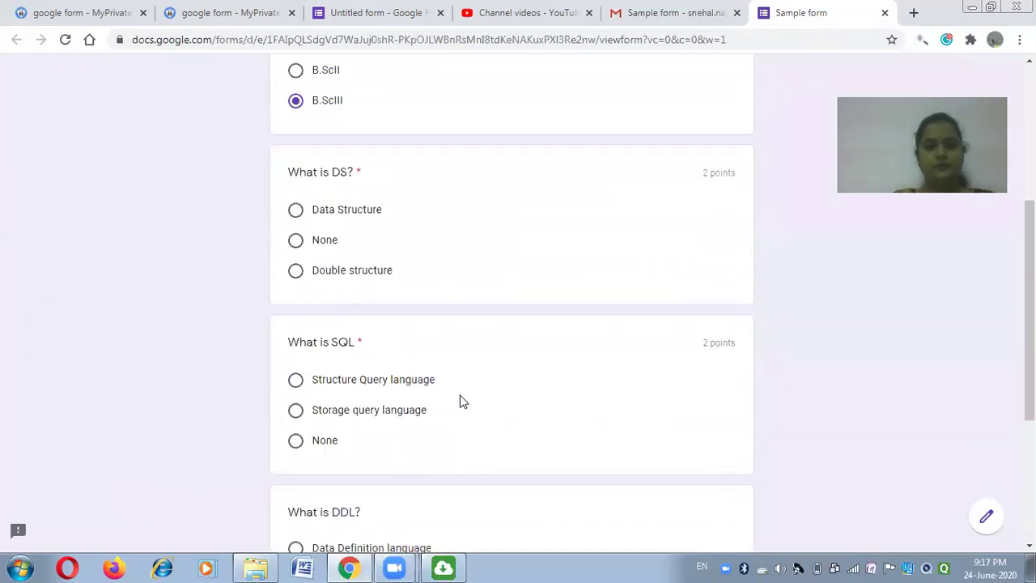
{"action": "left_click", "coordinate": [296, 212]}
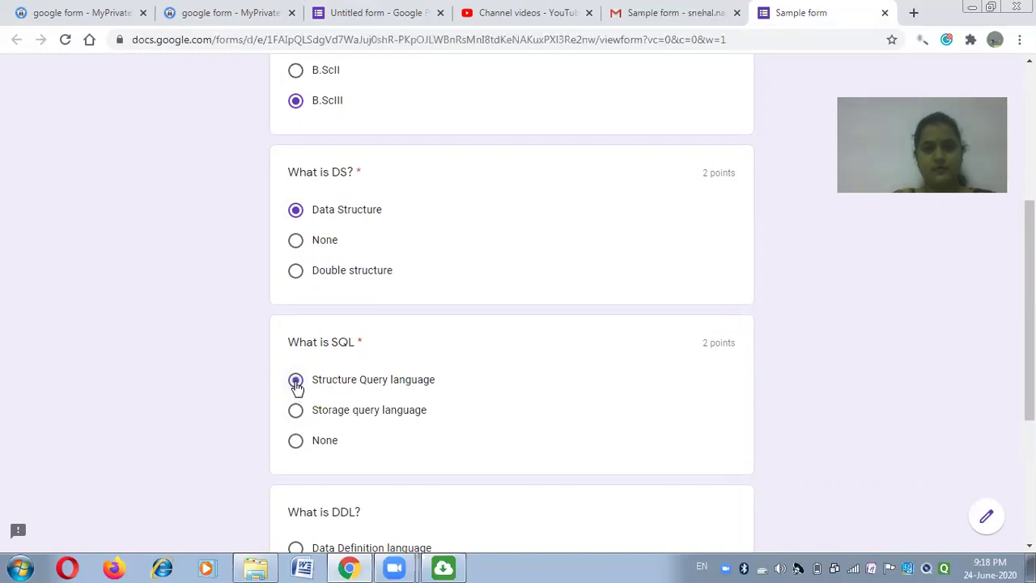
Choose Data Definition language for the DDL question, submit the response, and return to the editor.
{"action": "scroll", "coordinate": [476, 430], "scroll_direction": "down", "scroll_amount": 3}
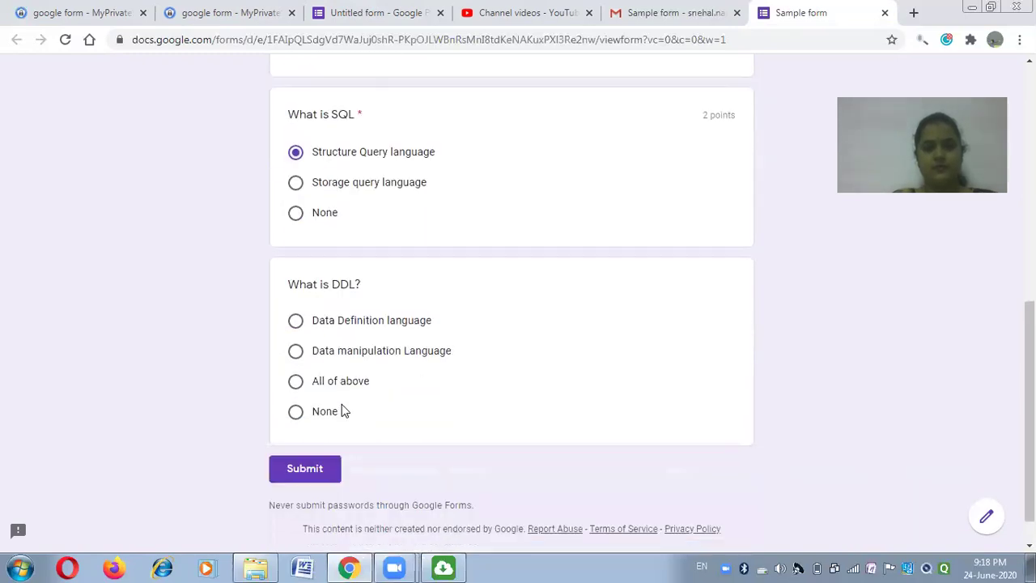
{"action": "left_click", "coordinate": [295, 321]}
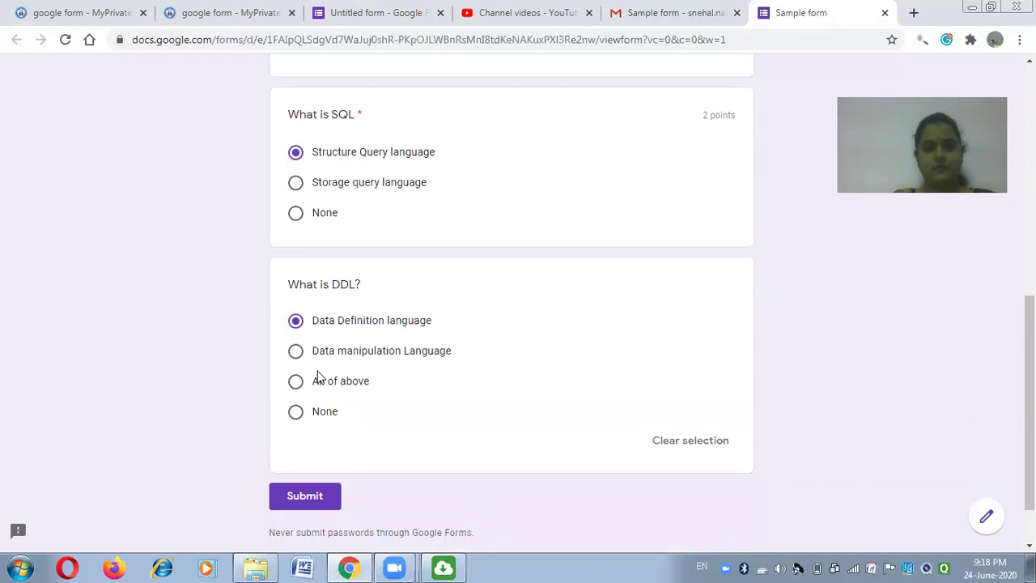
{"action": "left_click", "coordinate": [304, 493]}
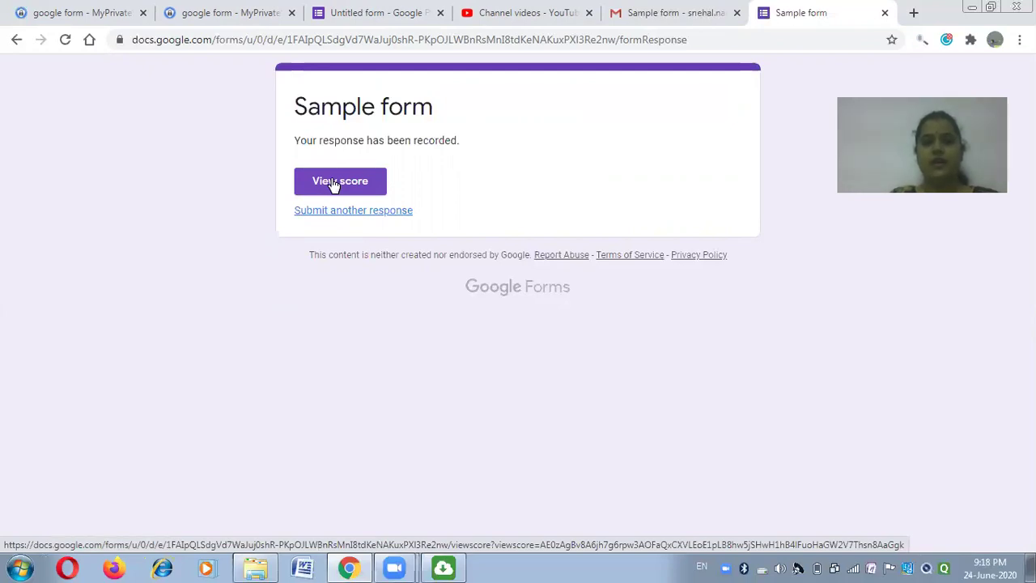
{"action": "left_click", "coordinate": [365, 27]}
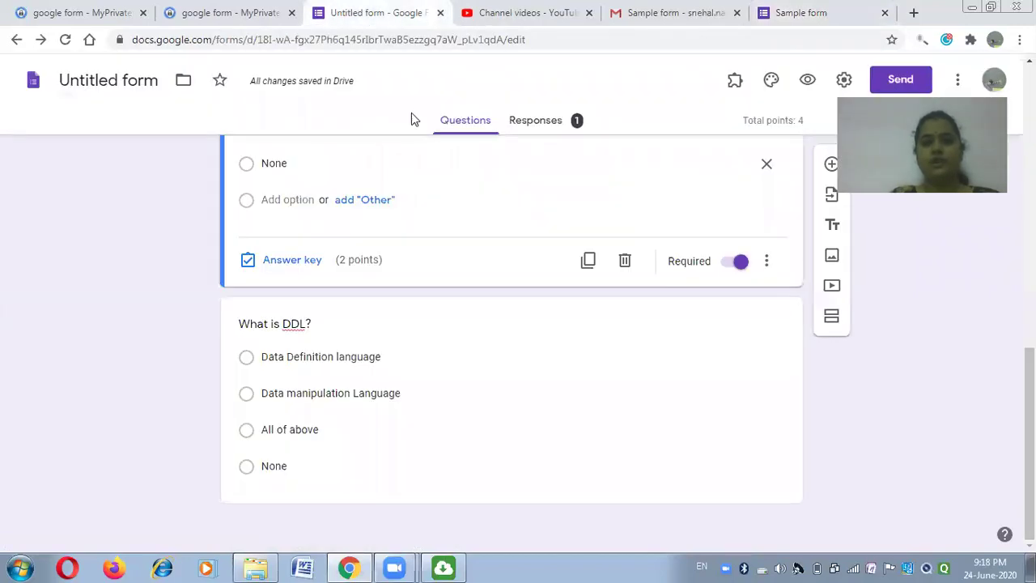
Set the What is DDL? answer key to Data Definition language.
{"action": "left_click", "coordinate": [339, 392]}
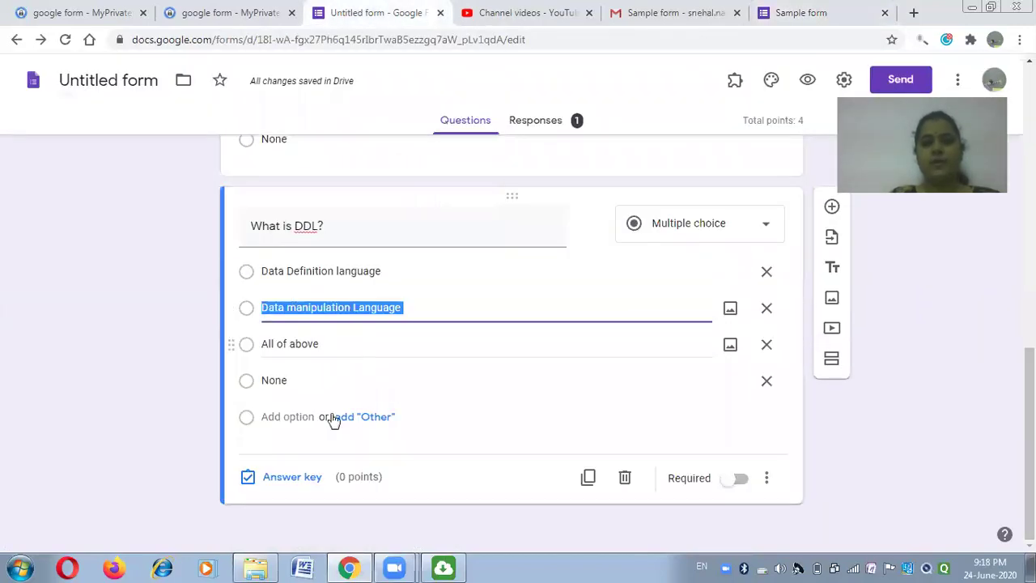
{"action": "left_click", "coordinate": [292, 479]}
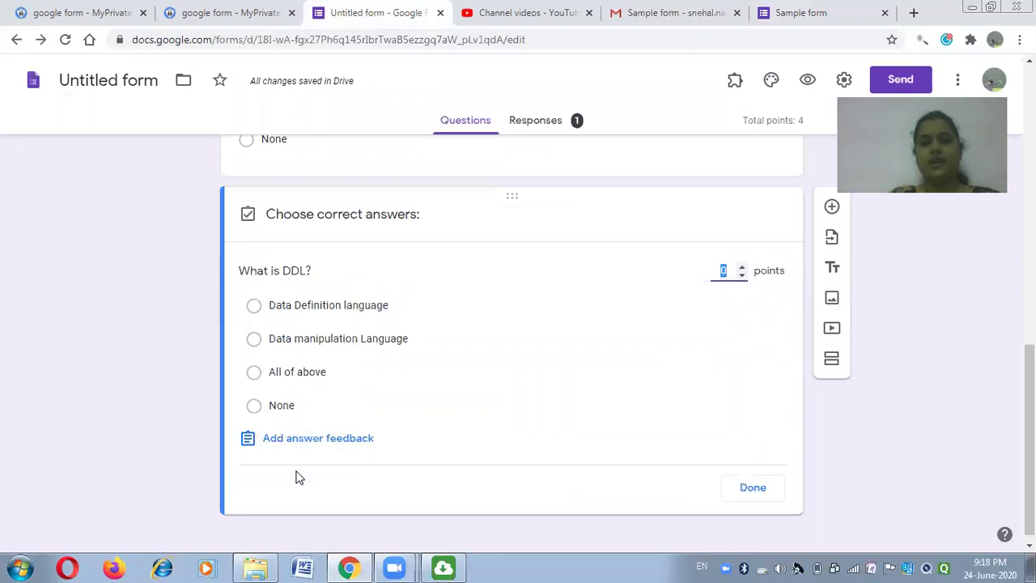
{"action": "left_click", "coordinate": [253, 307]}
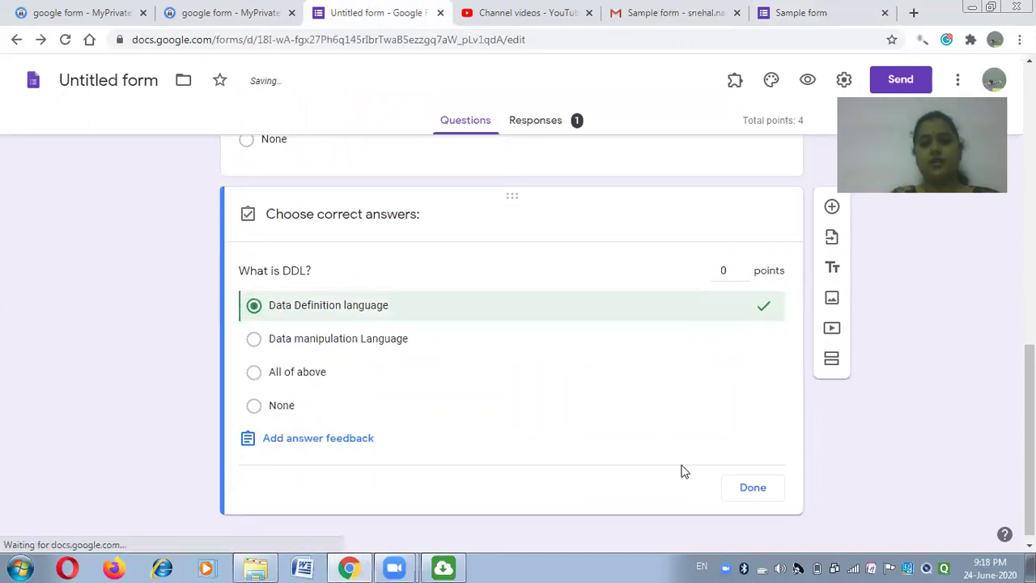
{"action": "left_click", "coordinate": [752, 488]}
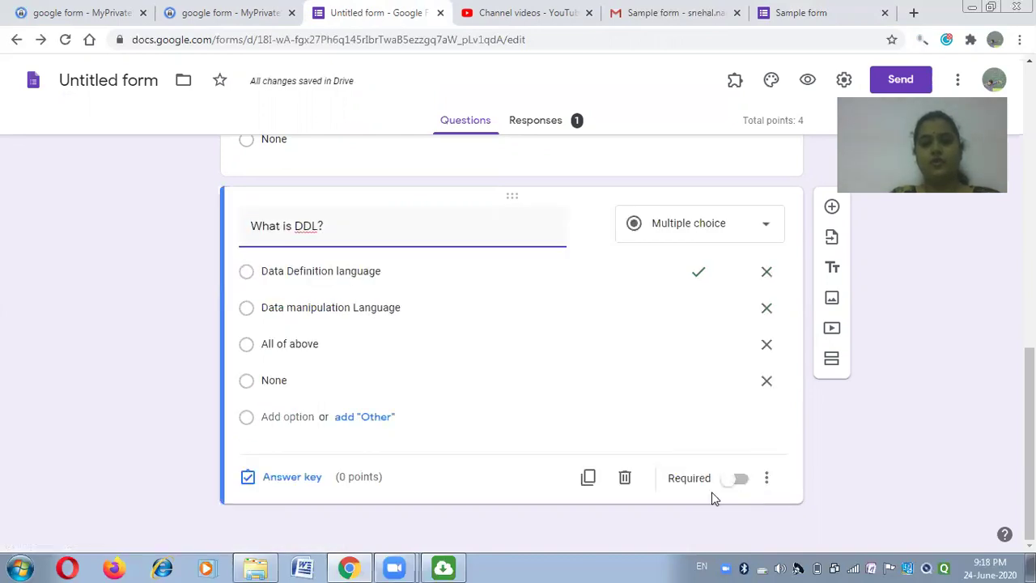
Set the What is SQL answer key to Structure Query language.
{"action": "scroll", "coordinate": [490, 427], "scroll_direction": "up", "scroll_amount": 5}
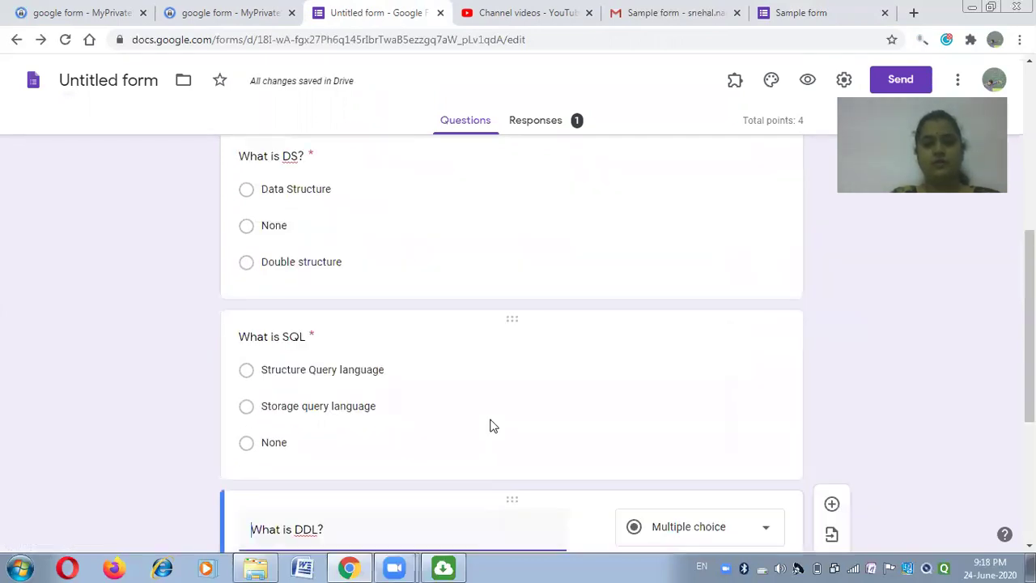
{"action": "scroll", "coordinate": [490, 476], "scroll_direction": "down", "scroll_amount": 3}
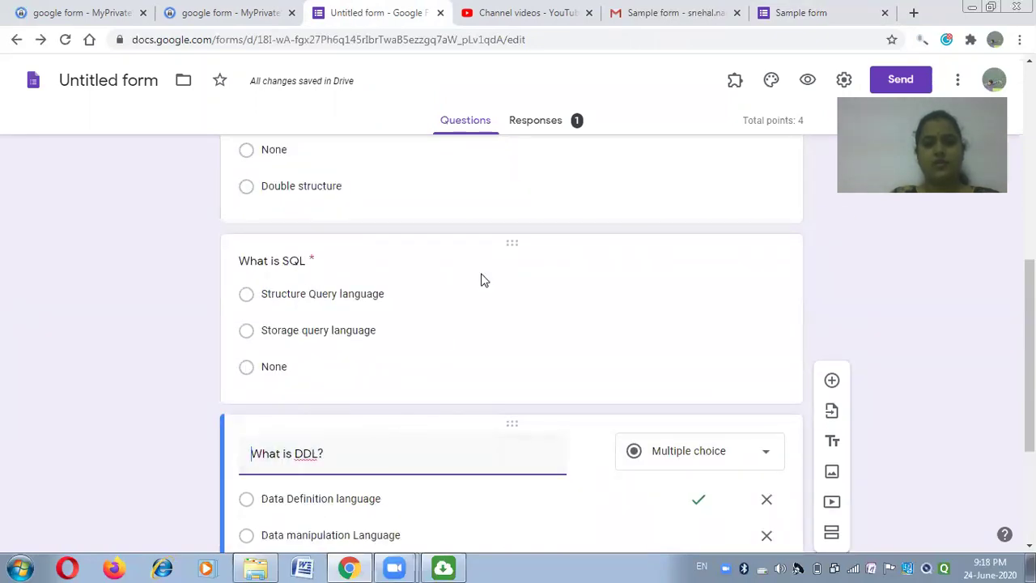
{"action": "left_click", "coordinate": [501, 328]}
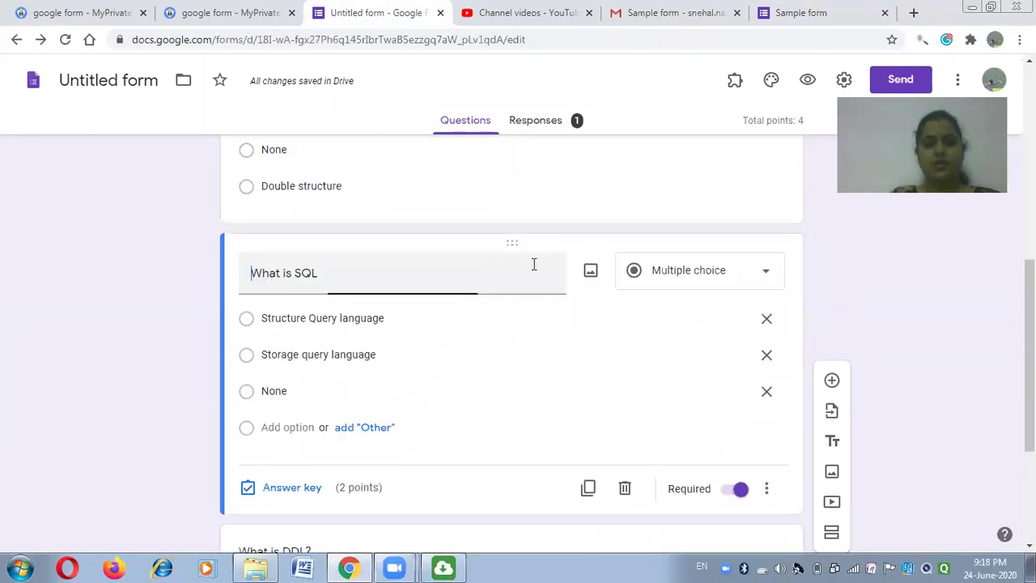
{"action": "left_click", "coordinate": [280, 489]}
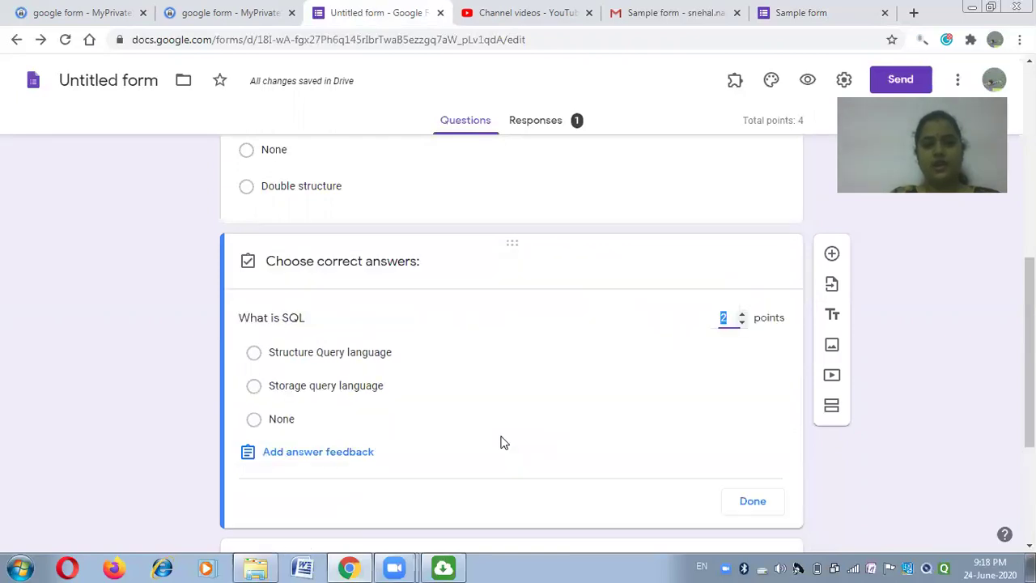
{"action": "left_click", "coordinate": [273, 356]}
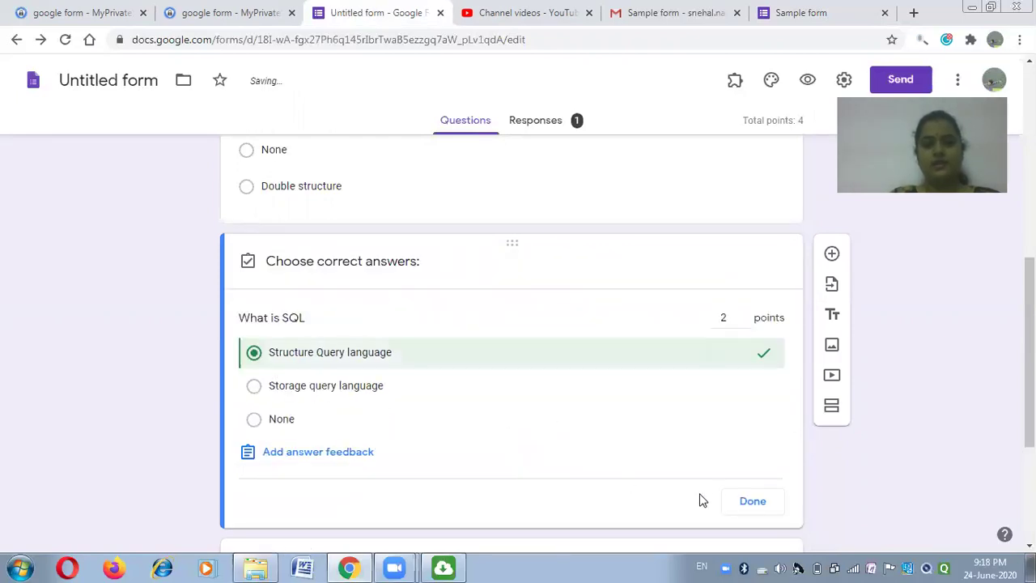
{"action": "left_click", "coordinate": [749, 502]}
Set the What is DS? answer key to Data Structure, then go back to the submitted response.
{"action": "scroll", "coordinate": [490, 397], "scroll_direction": "up", "scroll_amount": 2}
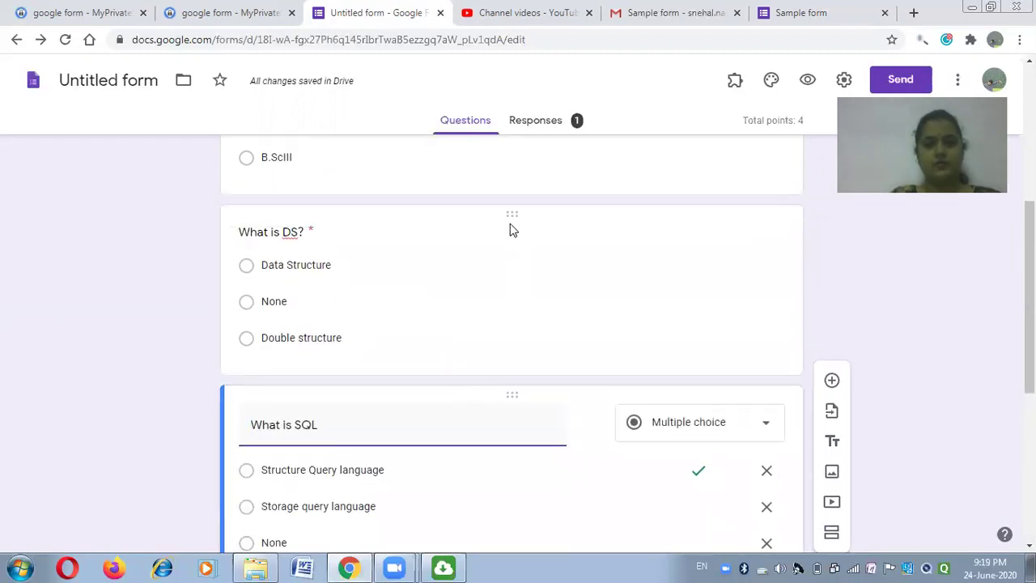
{"action": "left_click", "coordinate": [599, 350]}
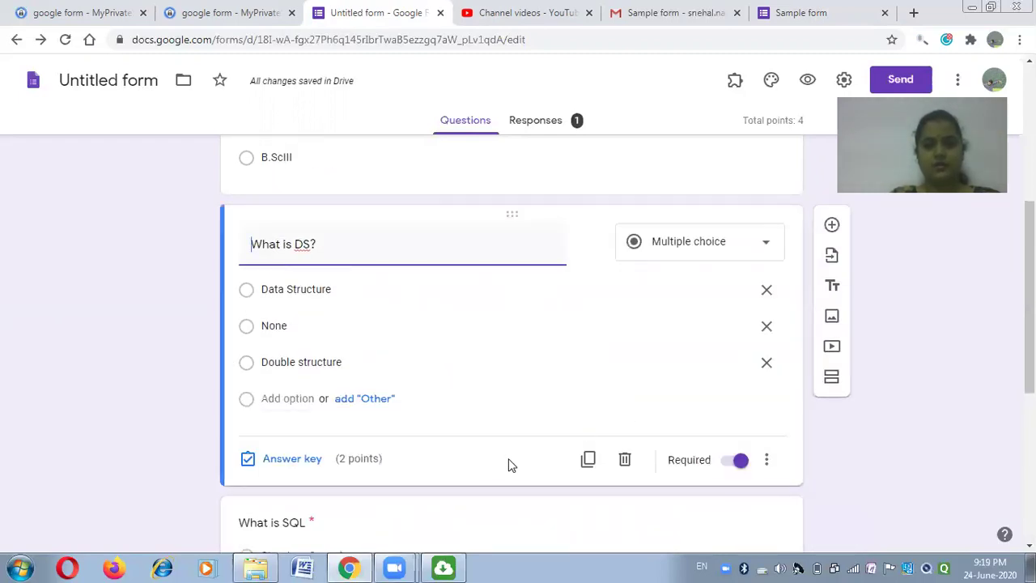
{"action": "left_click", "coordinate": [293, 460]}
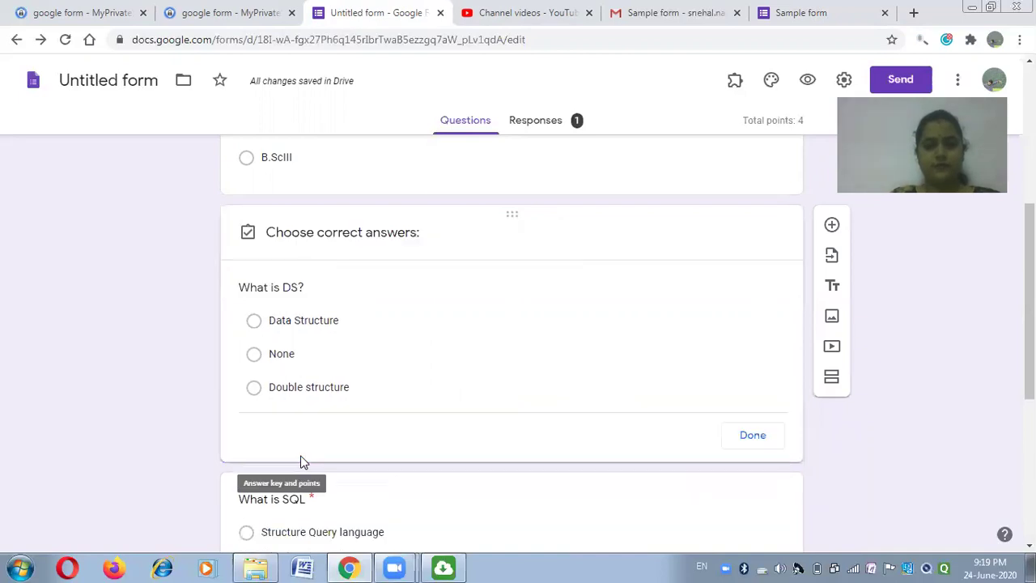
{"action": "left_click", "coordinate": [259, 326]}
{"action": "left_click", "coordinate": [754, 476]}
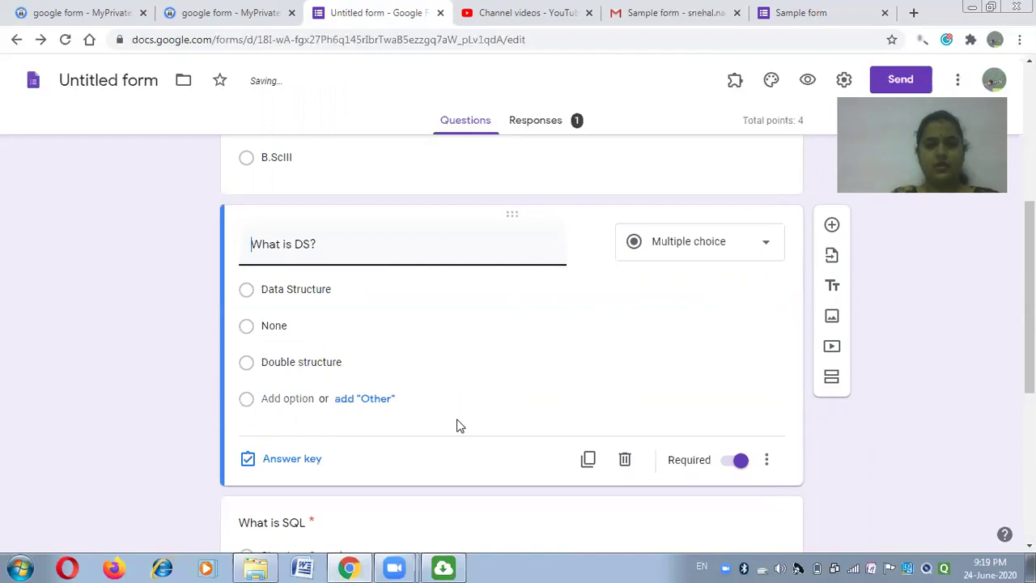
{"action": "scroll", "coordinate": [456, 423], "scroll_direction": "up", "scroll_amount": 5}
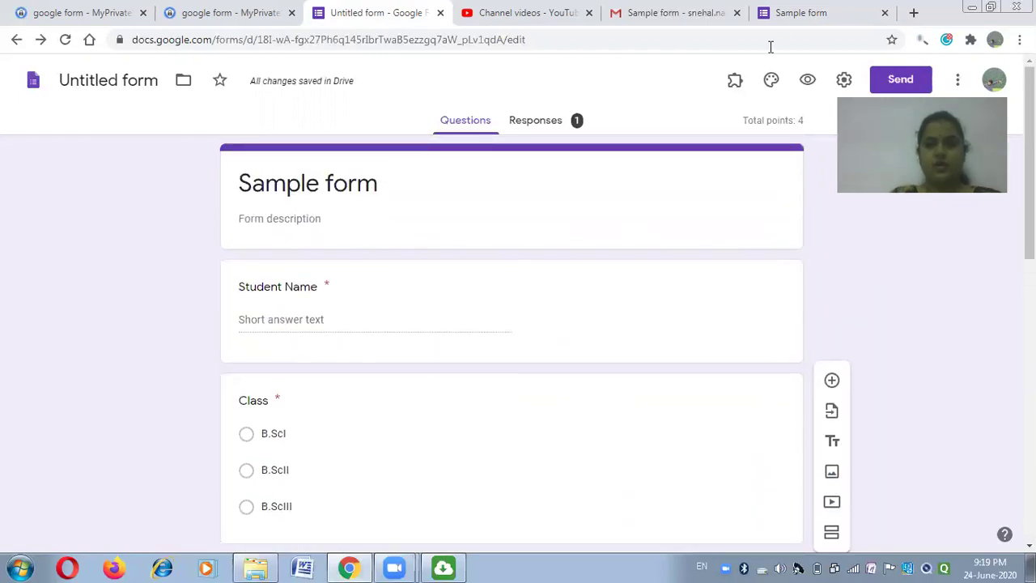
{"action": "left_click", "coordinate": [780, 24]}
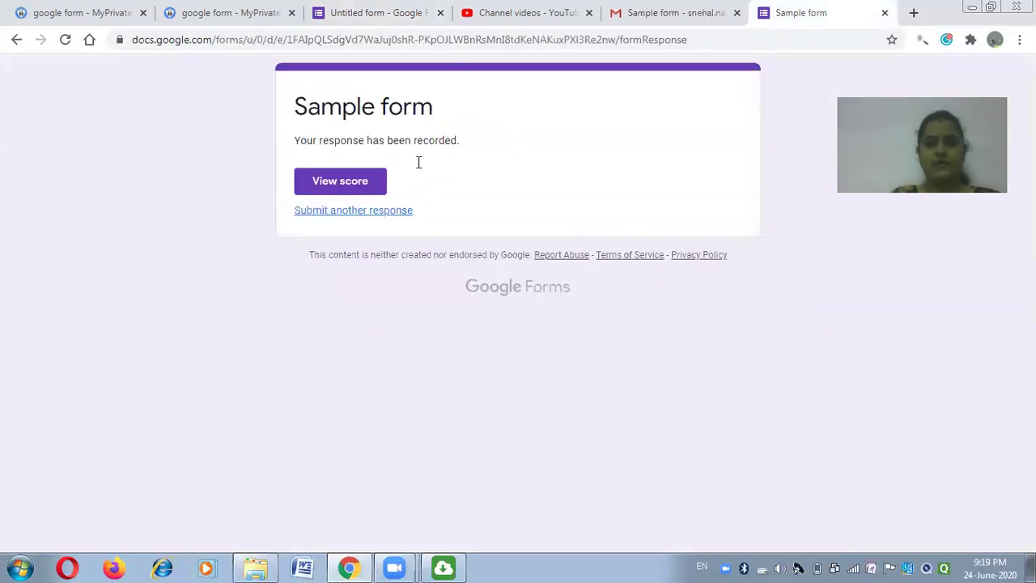
View the response score and review the 4/4 result with DS, SQL and DDL marked correct.
{"action": "left_click", "coordinate": [341, 186]}
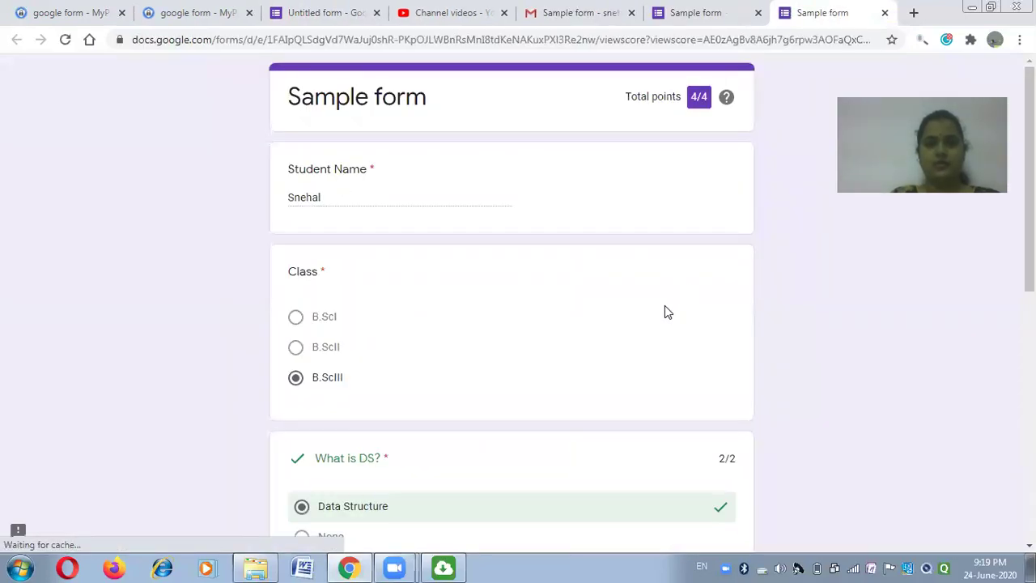
{"action": "scroll", "coordinate": [599, 335], "scroll_direction": "down", "scroll_amount": 3}
{"action": "scroll", "coordinate": [599, 337], "scroll_direction": "down", "scroll_amount": 3}
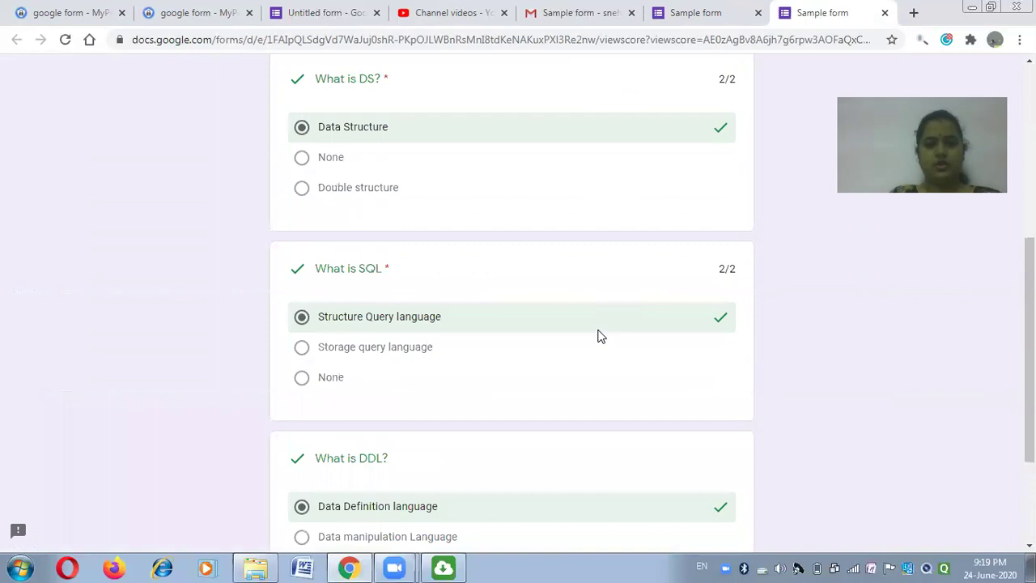
{"action": "scroll", "coordinate": [596, 335], "scroll_direction": "up", "scroll_amount": 2}
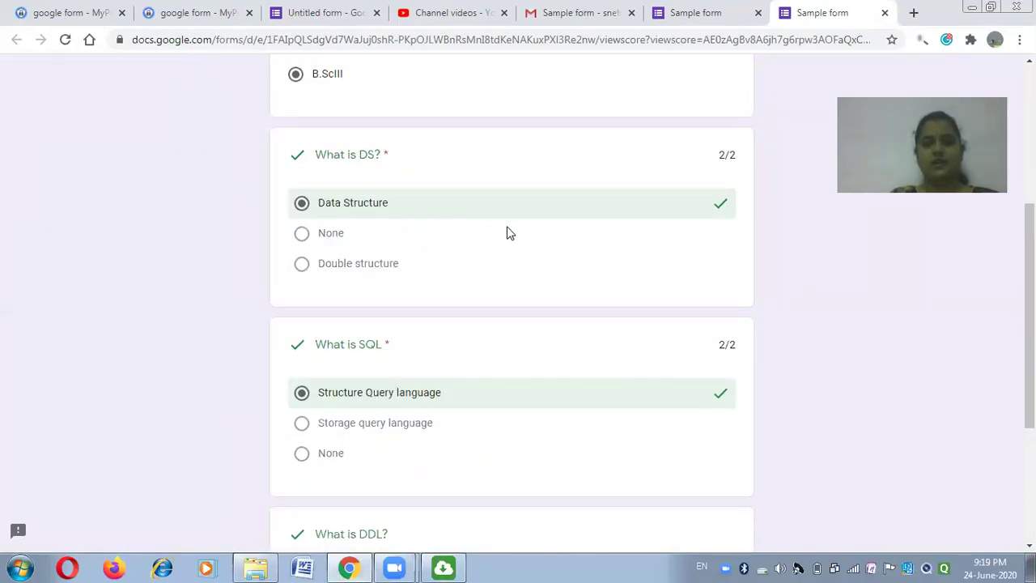
{"action": "scroll", "coordinate": [502, 458], "scroll_direction": "down", "scroll_amount": 3}
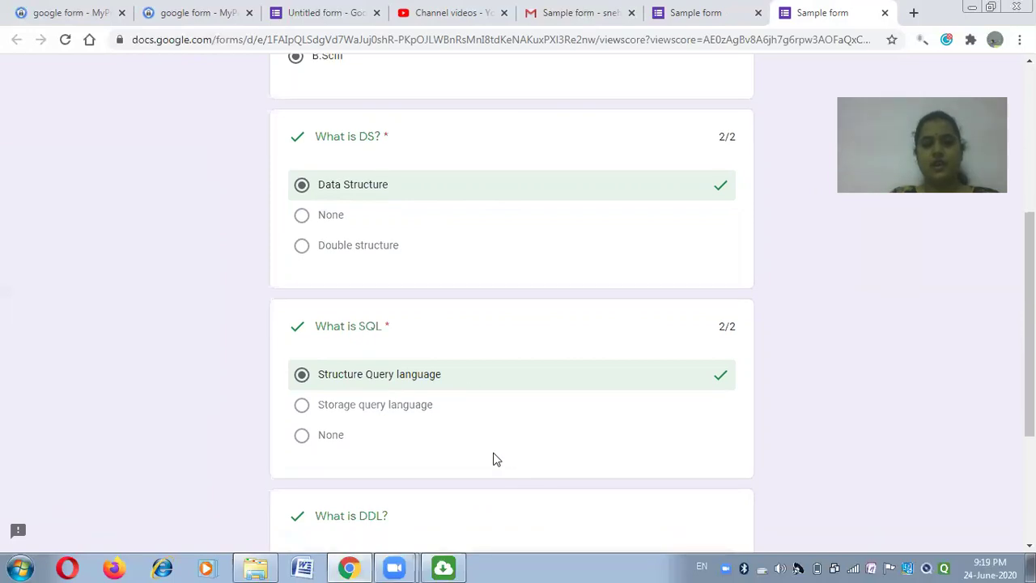
{"action": "scroll", "coordinate": [573, 375], "scroll_direction": "up", "scroll_amount": 1}
{"action": "scroll", "coordinate": [566, 375], "scroll_direction": "up", "scroll_amount": 6}
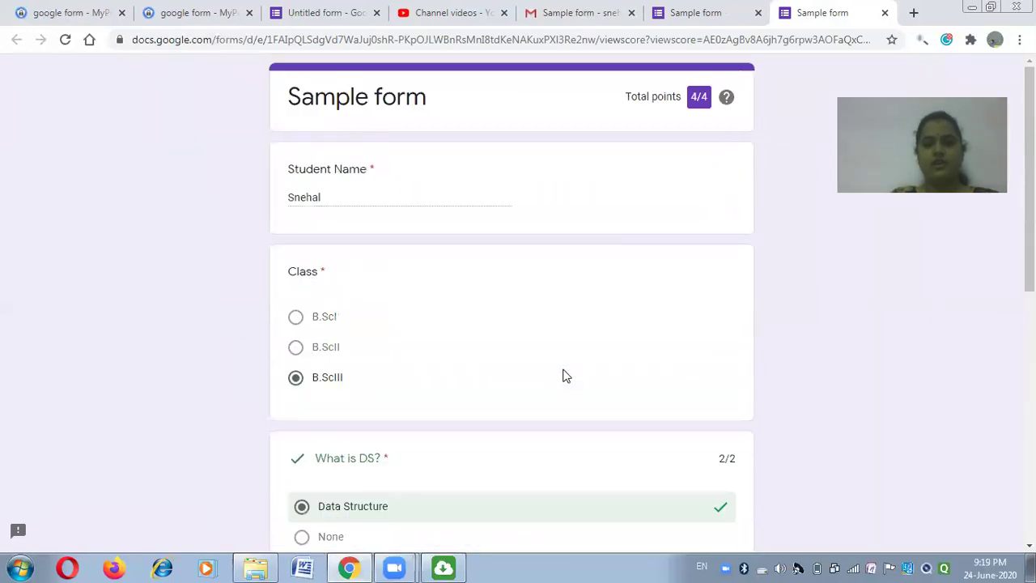